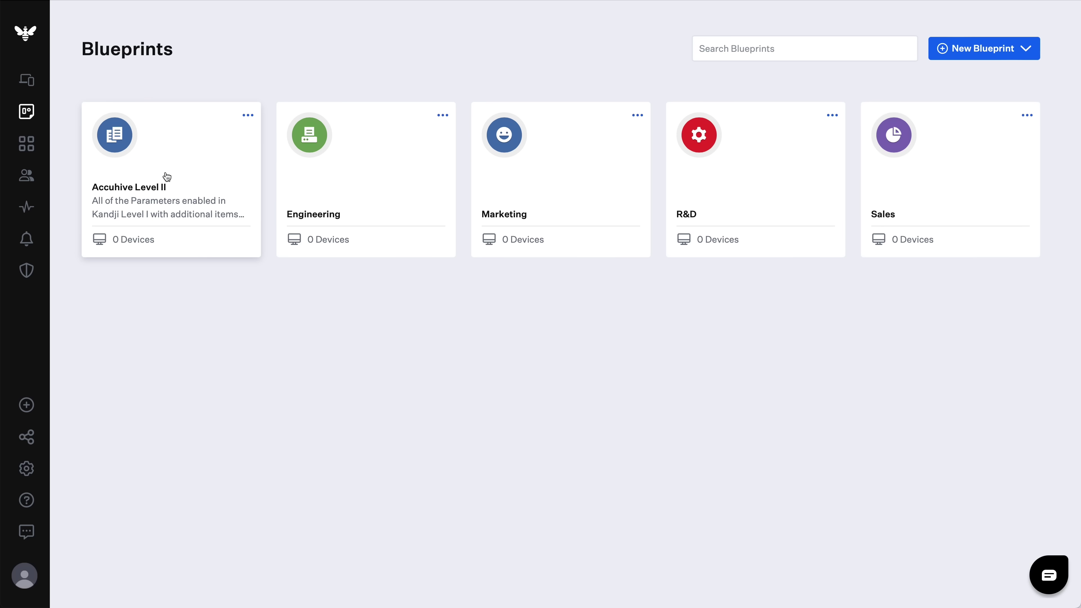
Step: Open the Accuhive Level II blueprint, review its enabled library items, then view its security parameters
left_click(166, 176)
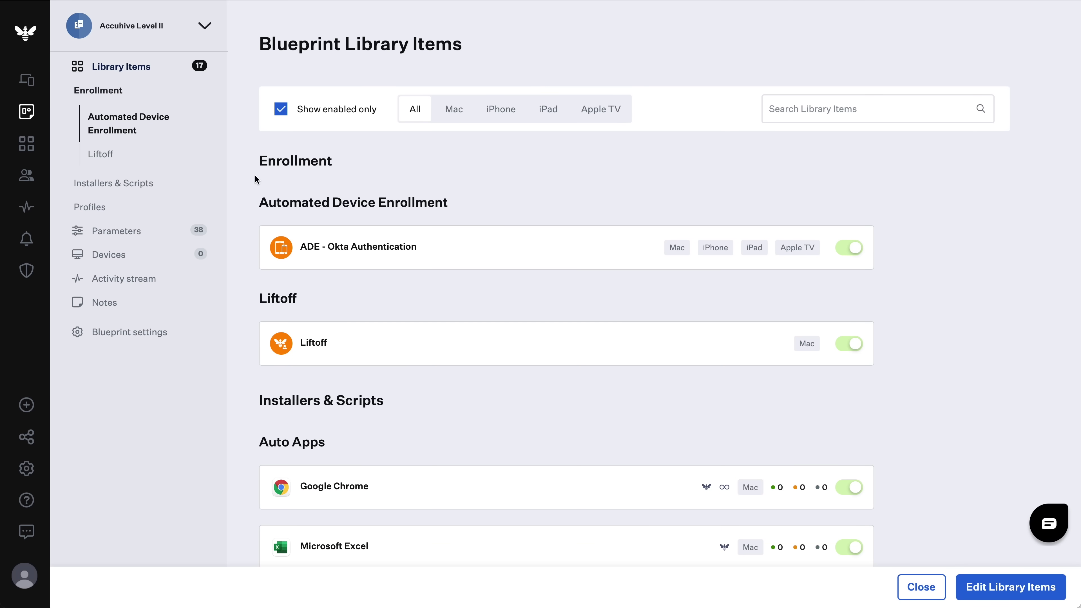
scroll(255, 176, "down", 6)
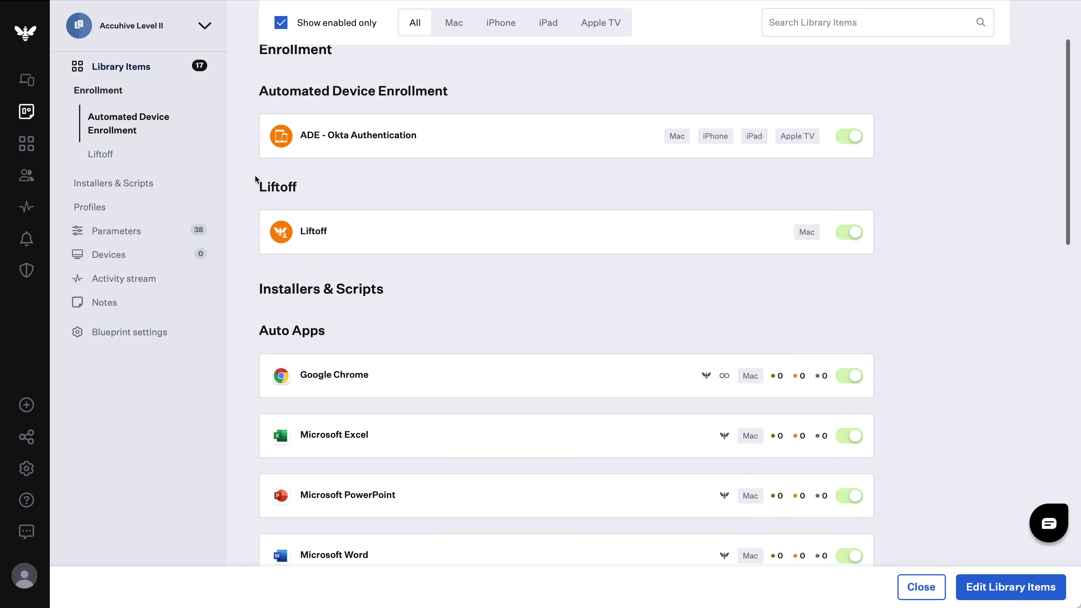
scroll(256, 179, "down", 6)
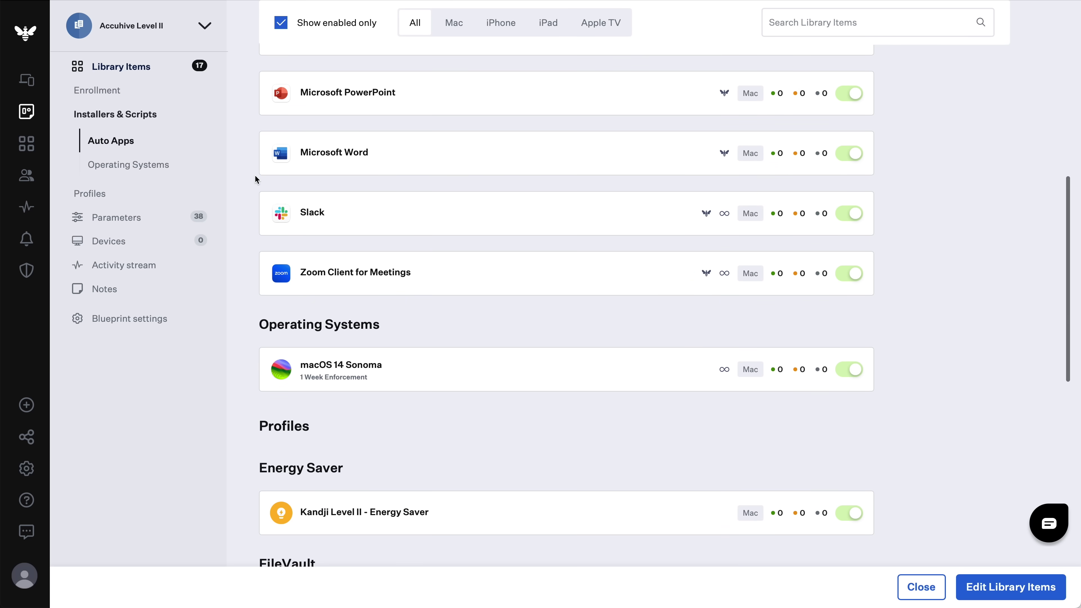
scroll(256, 179, "down", 6)
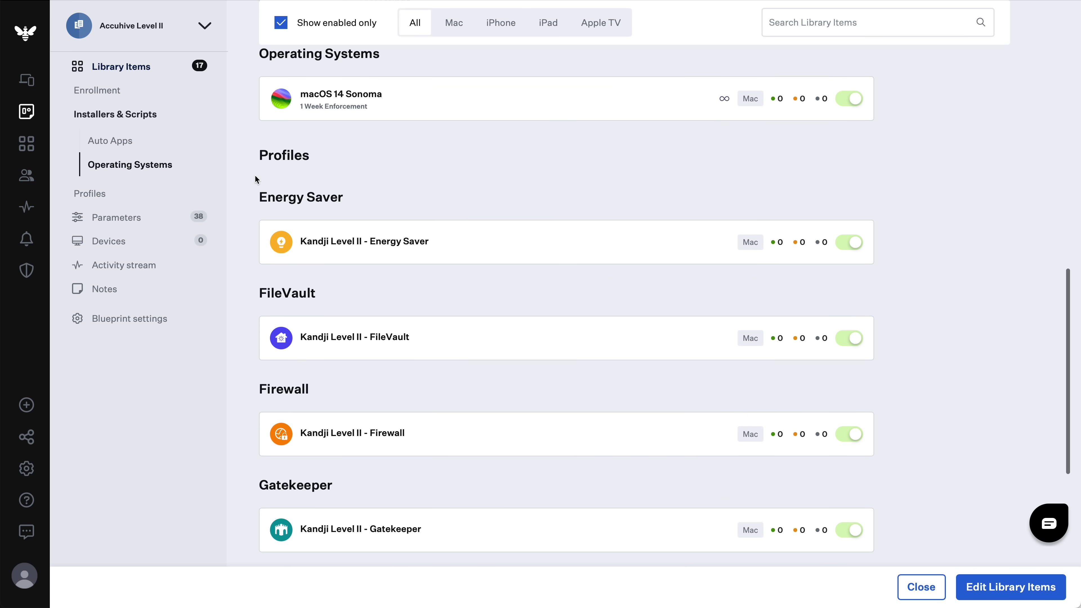
scroll(256, 179, "down", 3)
scroll(256, 179, "down", 4)
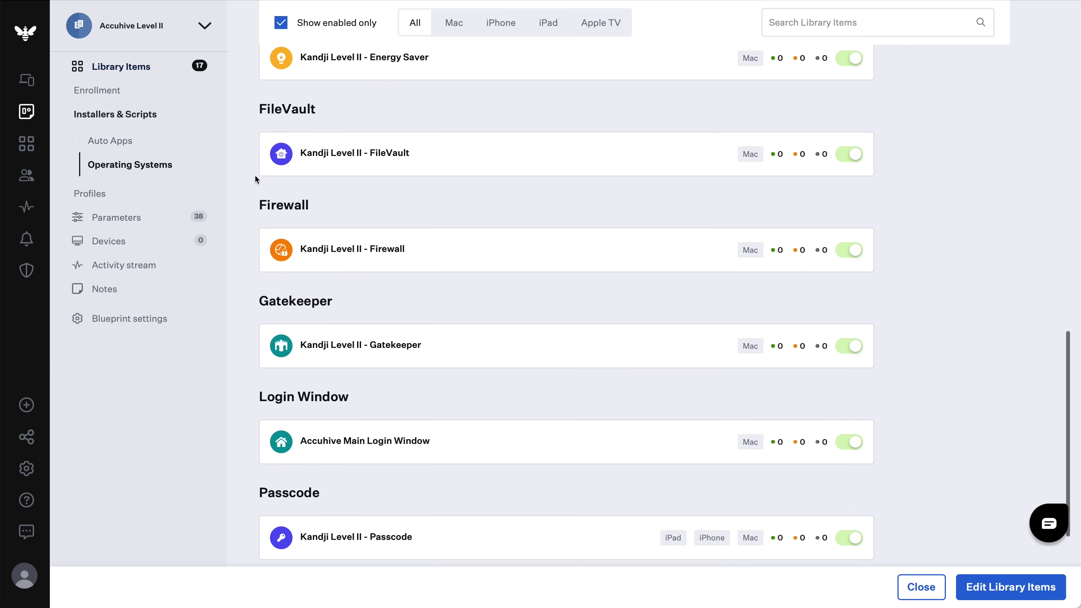
scroll(256, 179, "down", 3)
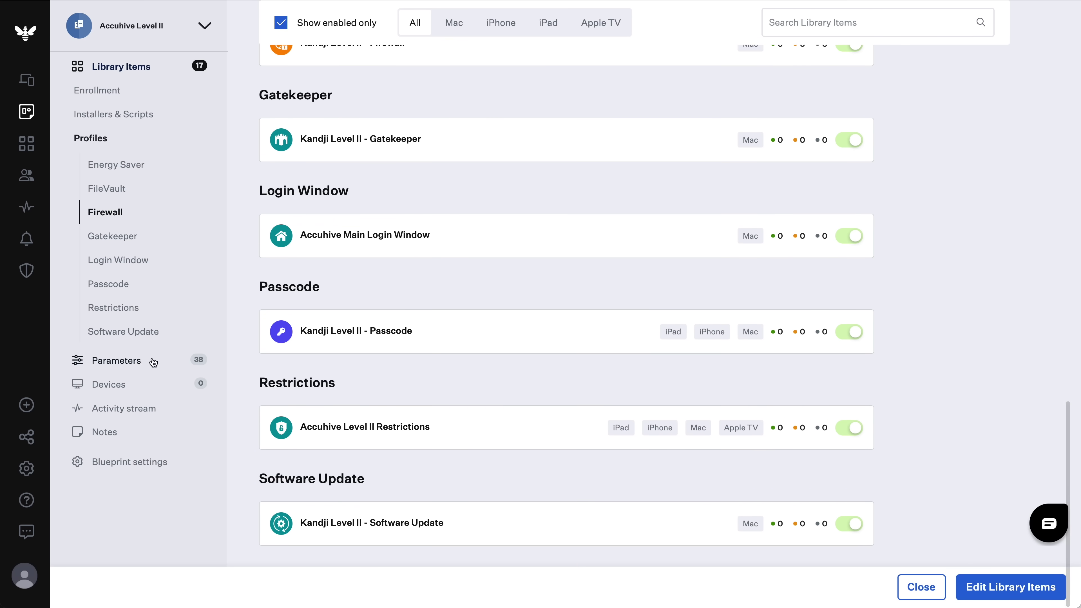
left_click(153, 363)
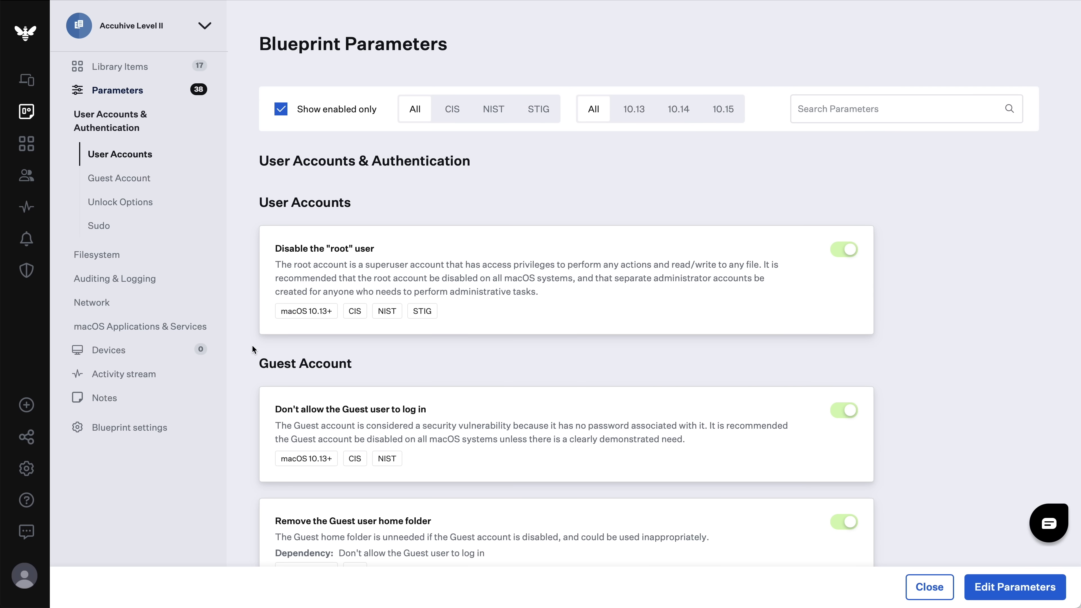
scroll(253, 348, "down", 7)
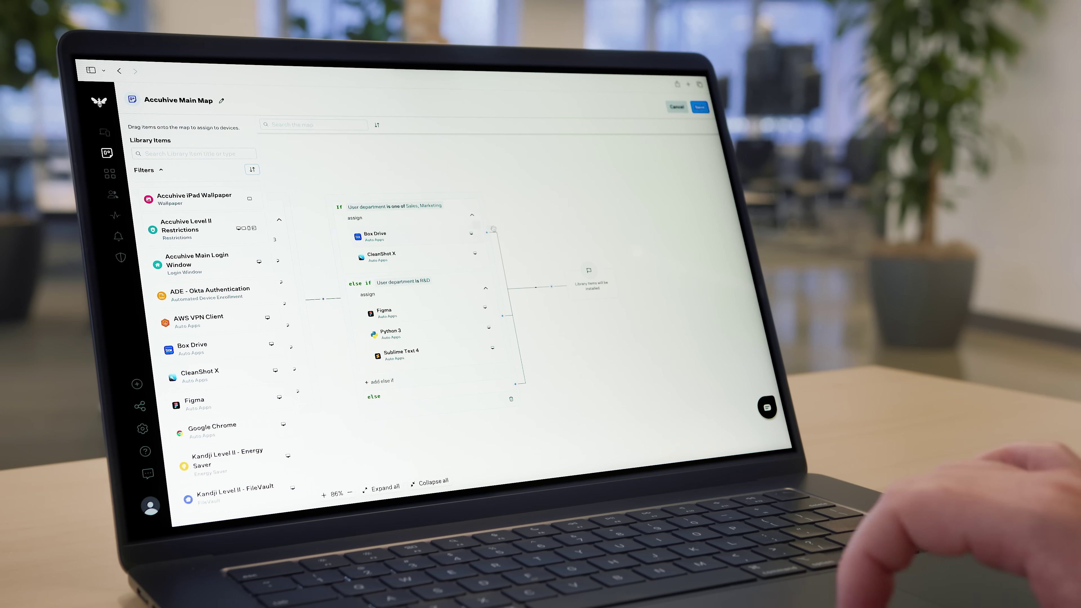
Step: Return to the Blueprints page showing no assignment maps and five classic blueprints
left_click(552, 287)
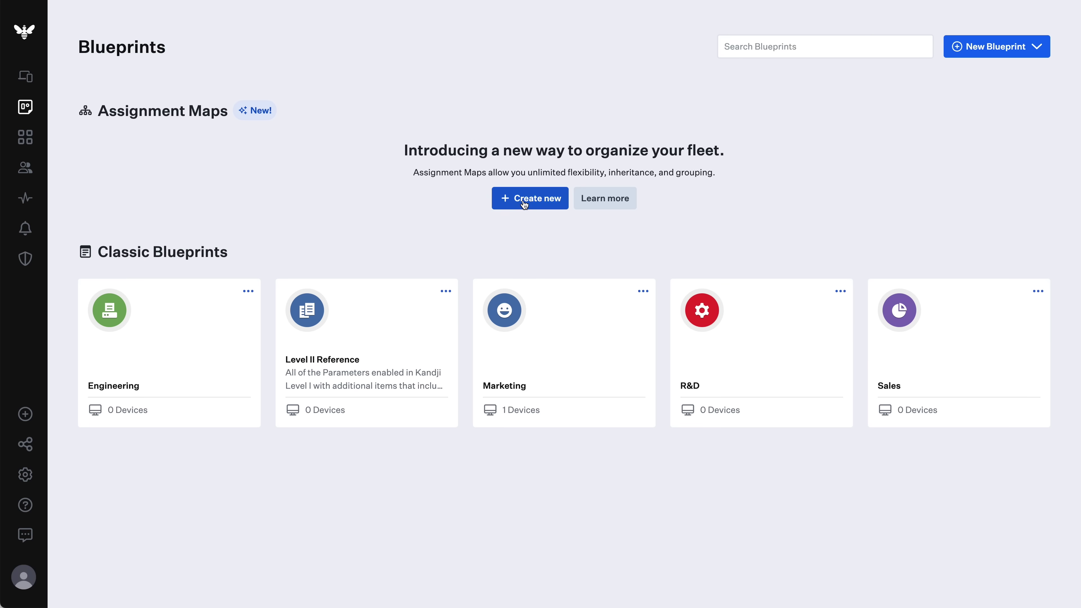
Step: Create a new assignment map from scratch named 'Accuhive Main Map'
left_click(522, 201)
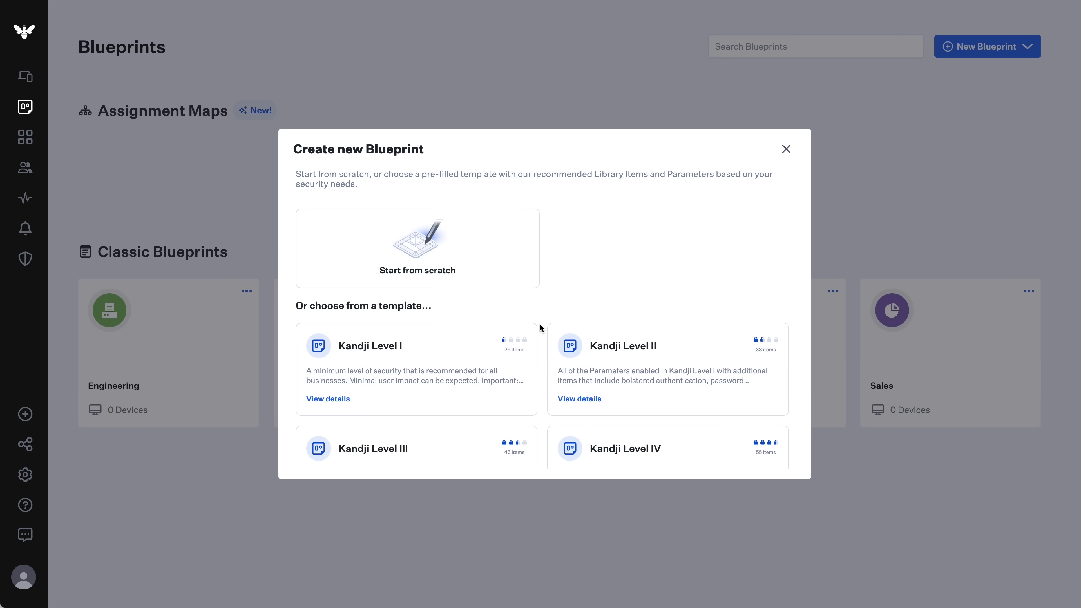
scroll(541, 328, "down", 5)
scroll(541, 328, "up", 2)
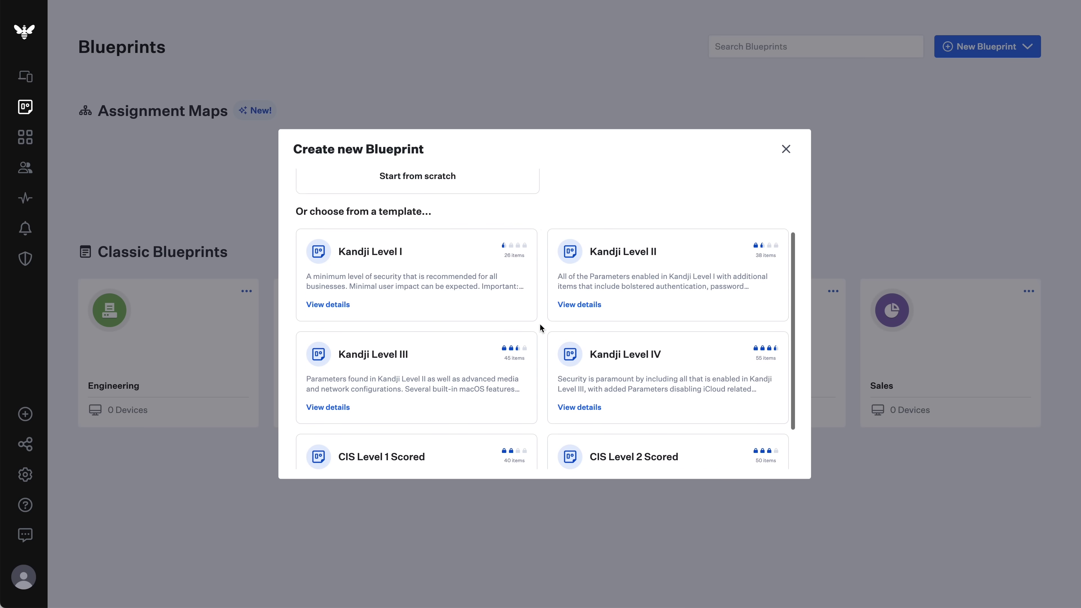
scroll(540, 328, "up", 3)
left_click(463, 278)
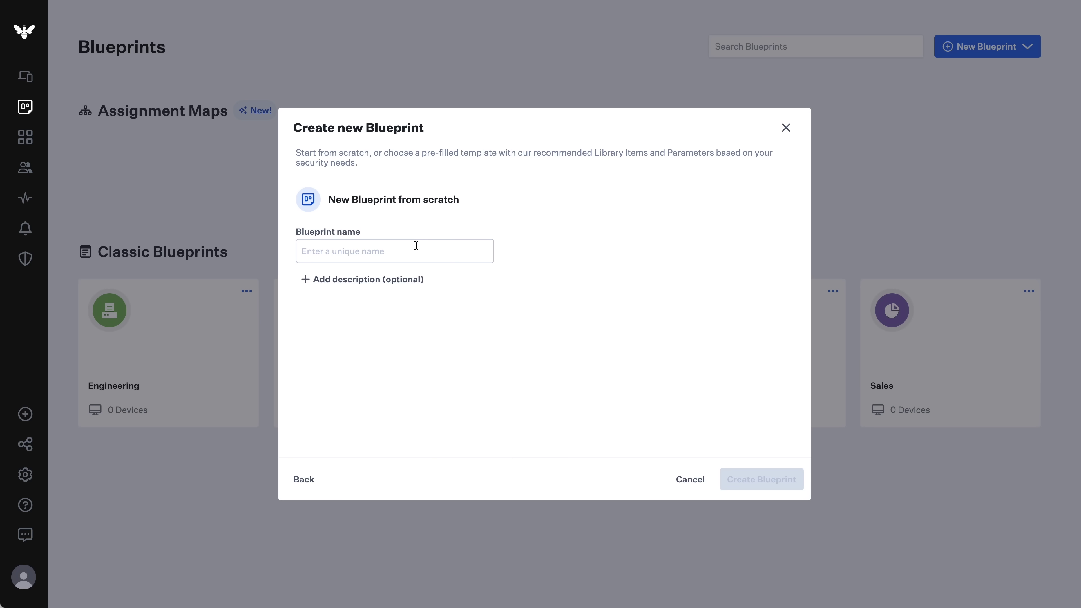
type("A")
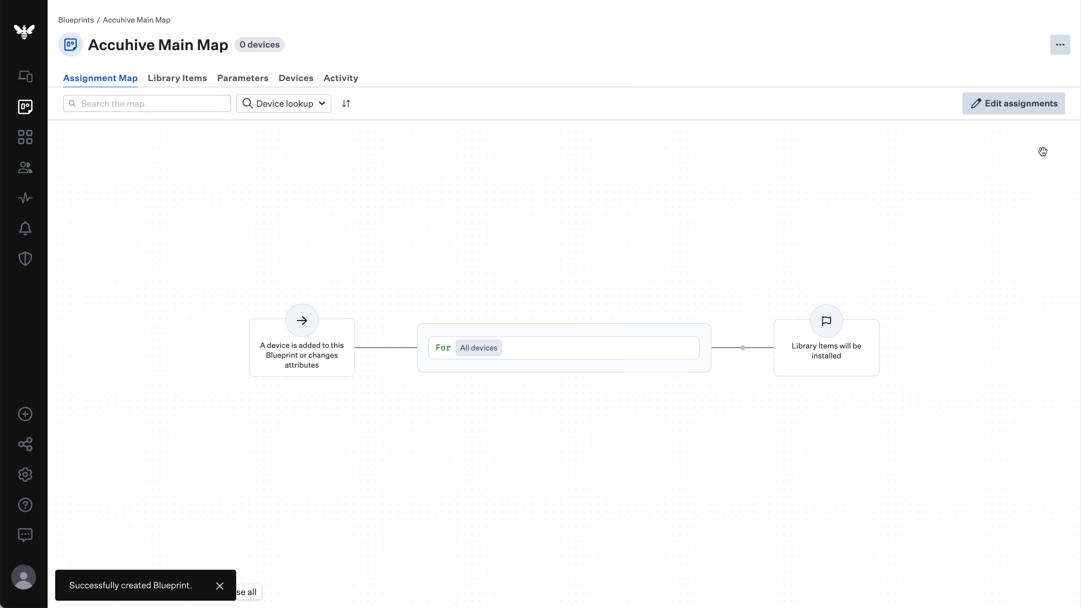
Step: Start editing the map's assignments and sort the library items by Library Item name (A-Z)
left_click(1037, 112)
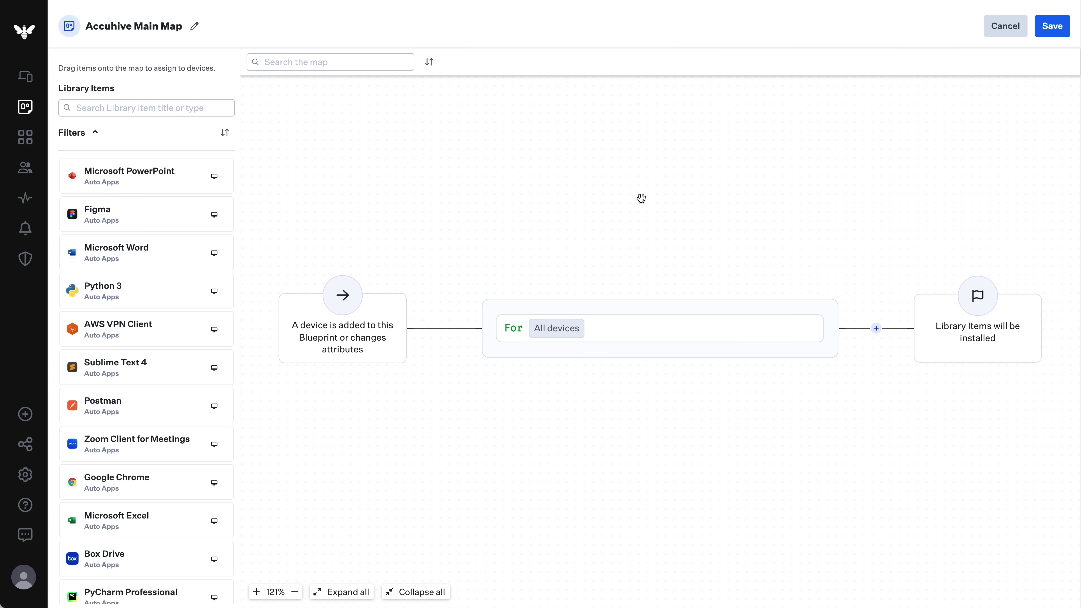
scroll(170, 217, "down", 7)
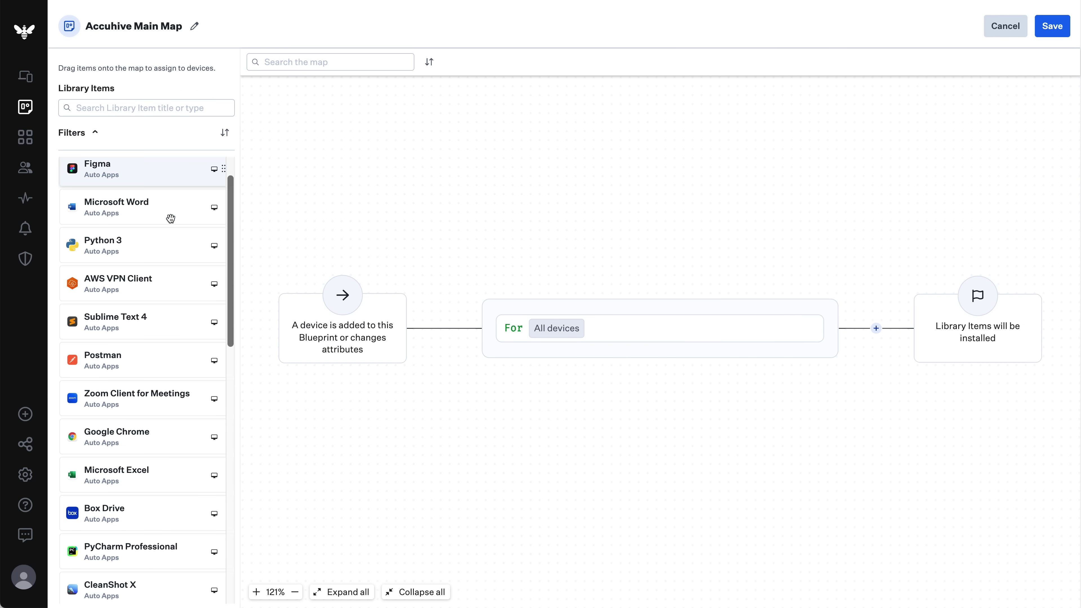
scroll(171, 219, "down", 10)
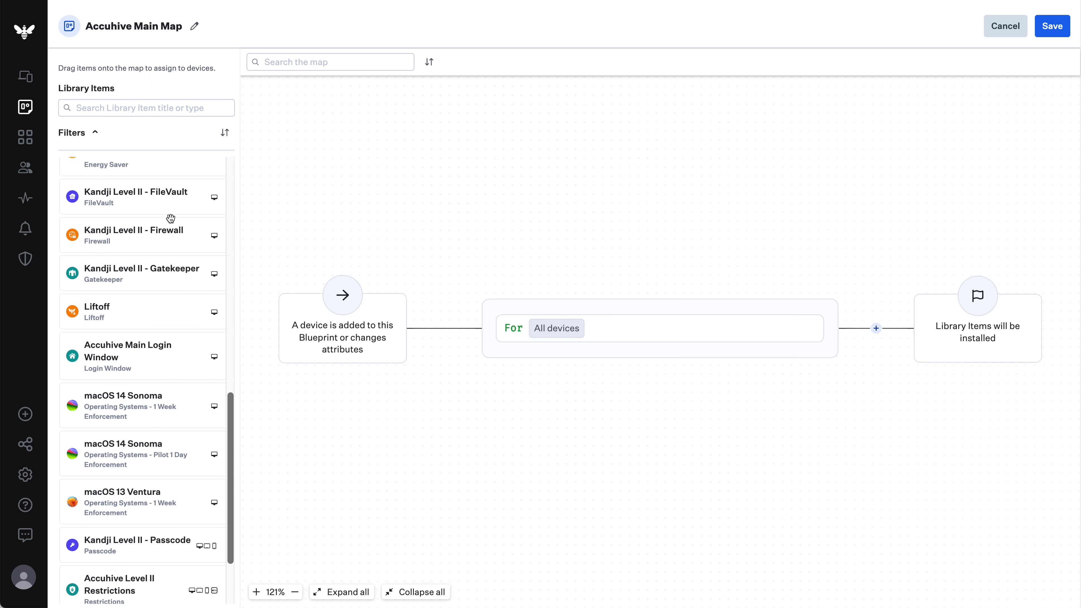
scroll(171, 218, "up", 12)
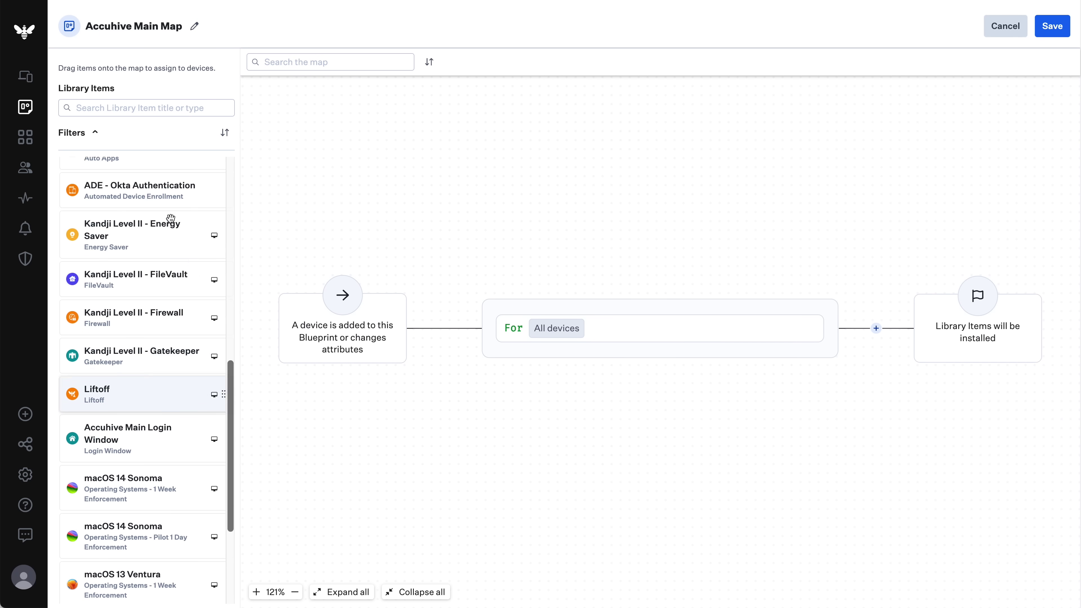
scroll(171, 219, "up", 4)
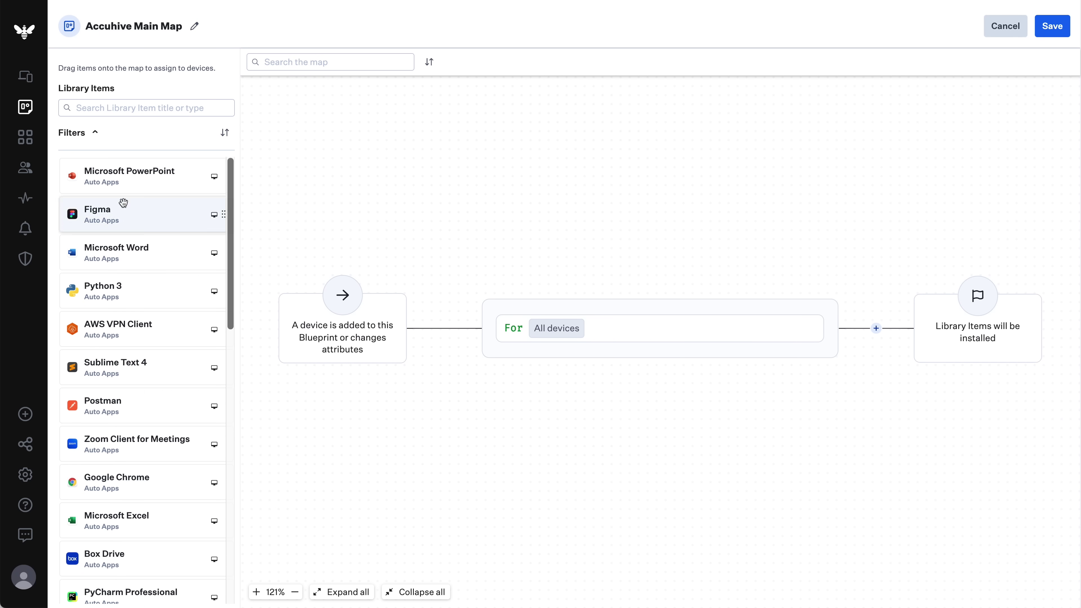
left_click(98, 134)
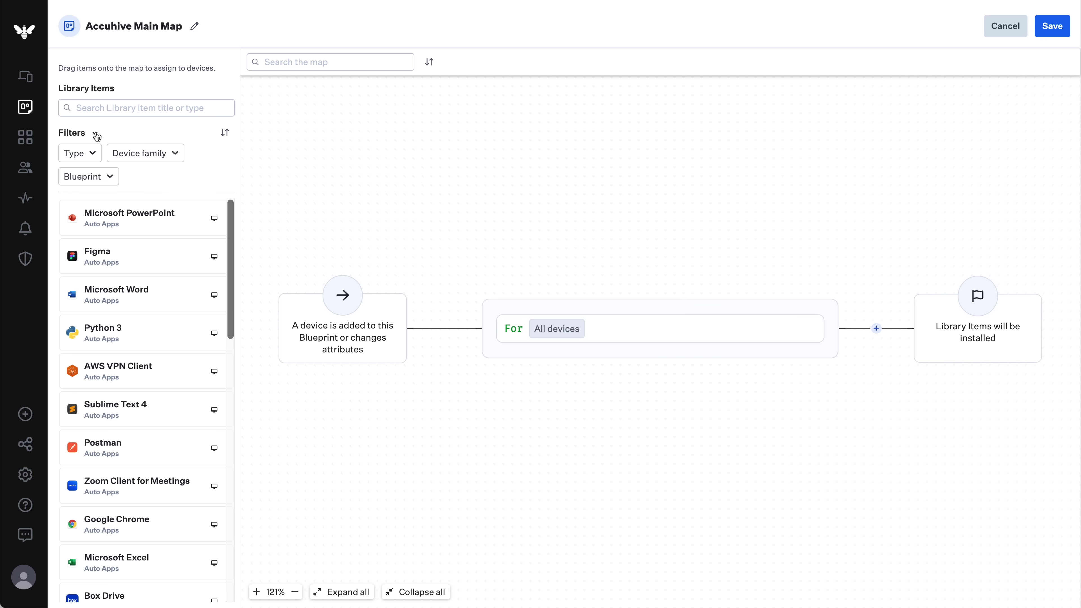
left_click(97, 135)
left_click(224, 133)
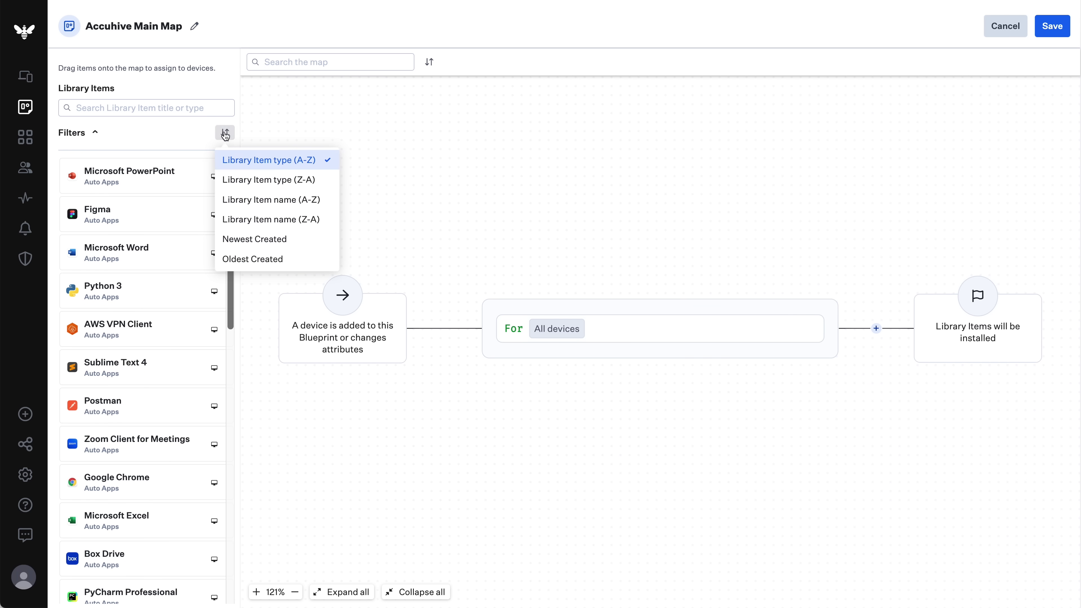
left_click(262, 198)
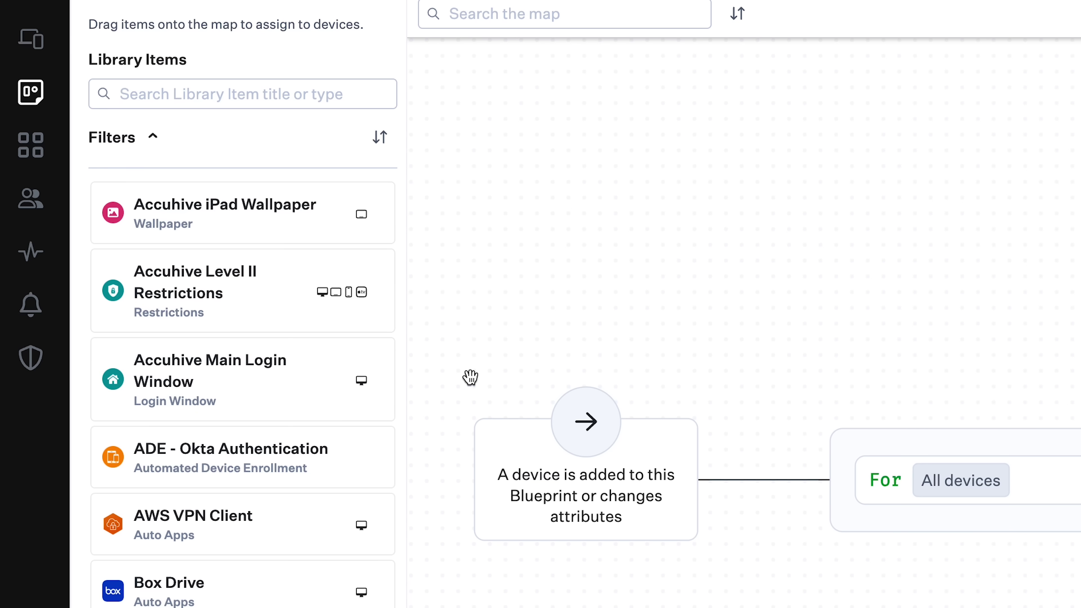
Step: Select the Accuhive Level II Restrictions, Accuhive Main Login Window and Google Chrome library items
scroll(777, 374, "down", 2)
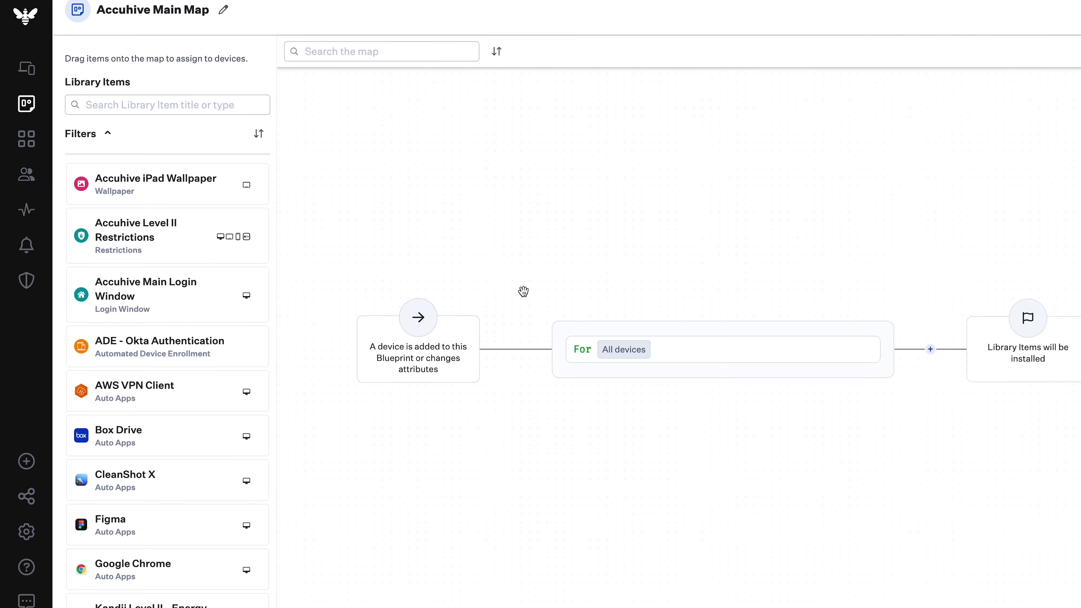
scroll(524, 291, "down", 2)
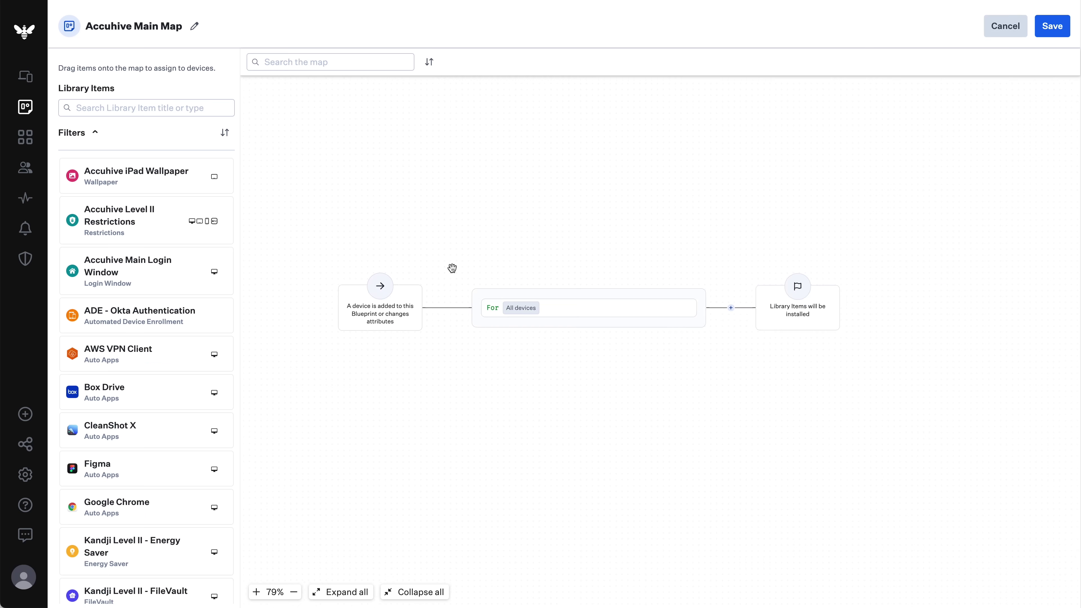
left_click_drag(526, 420, 487, 404)
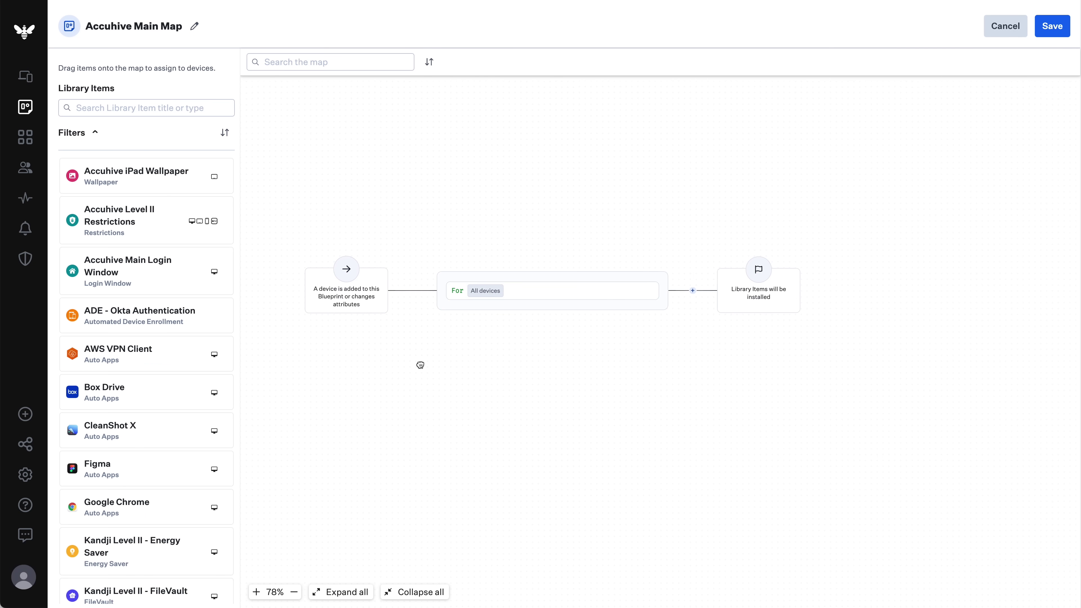
left_click_drag(420, 365, 418, 319)
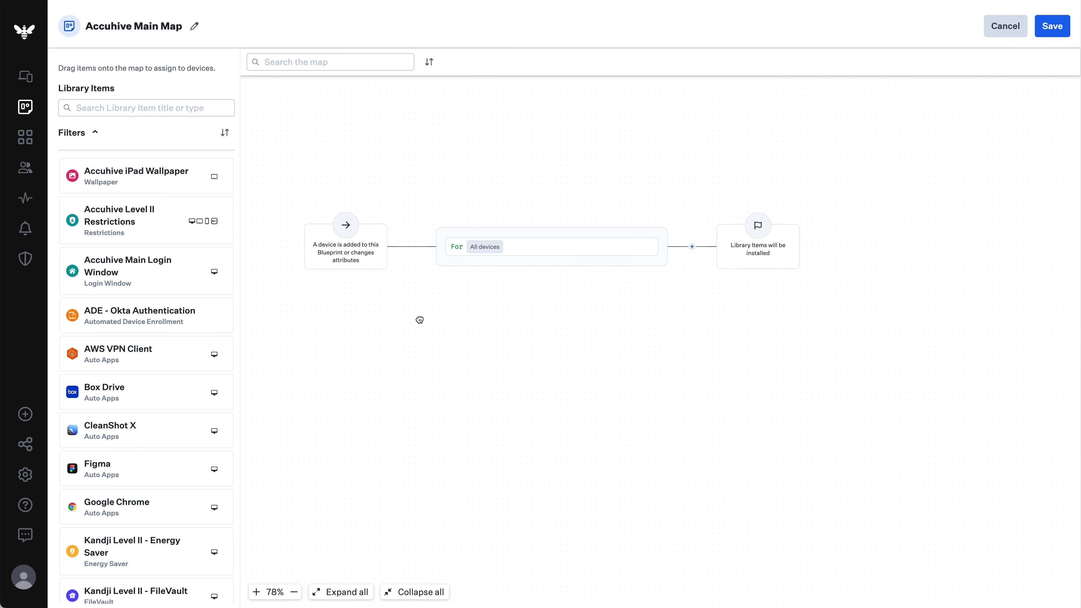
left_click(139, 230)
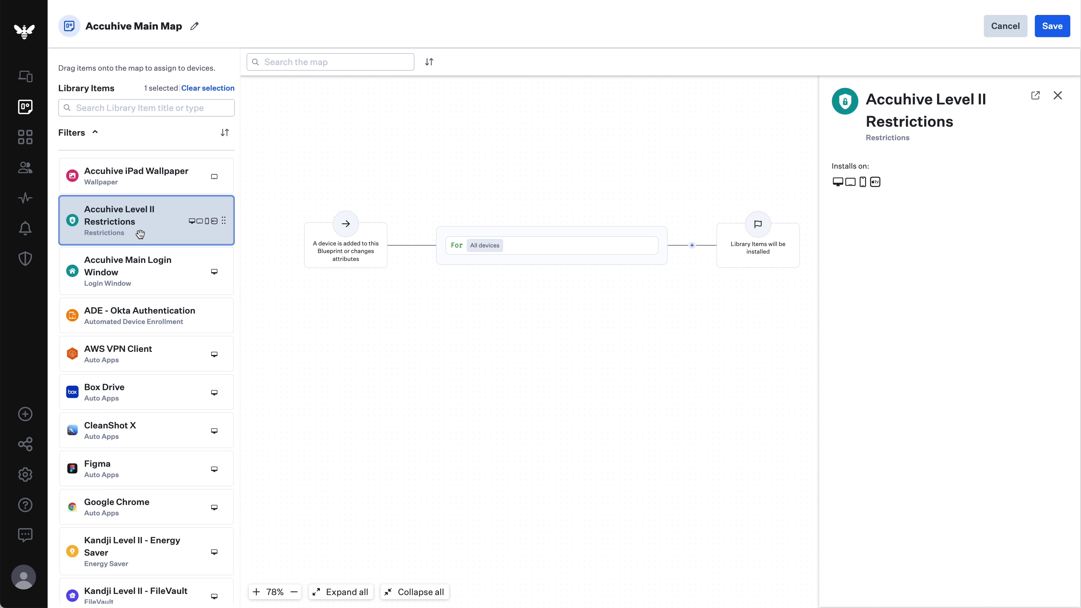
left_click(143, 274)
scroll(142, 274, "down", 5)
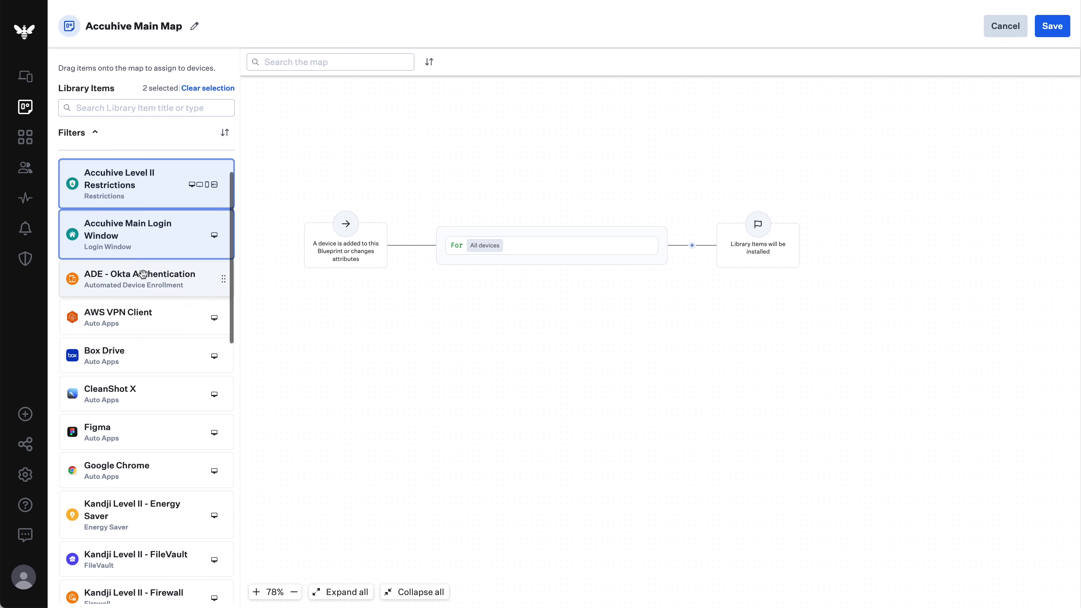
left_click(142, 274)
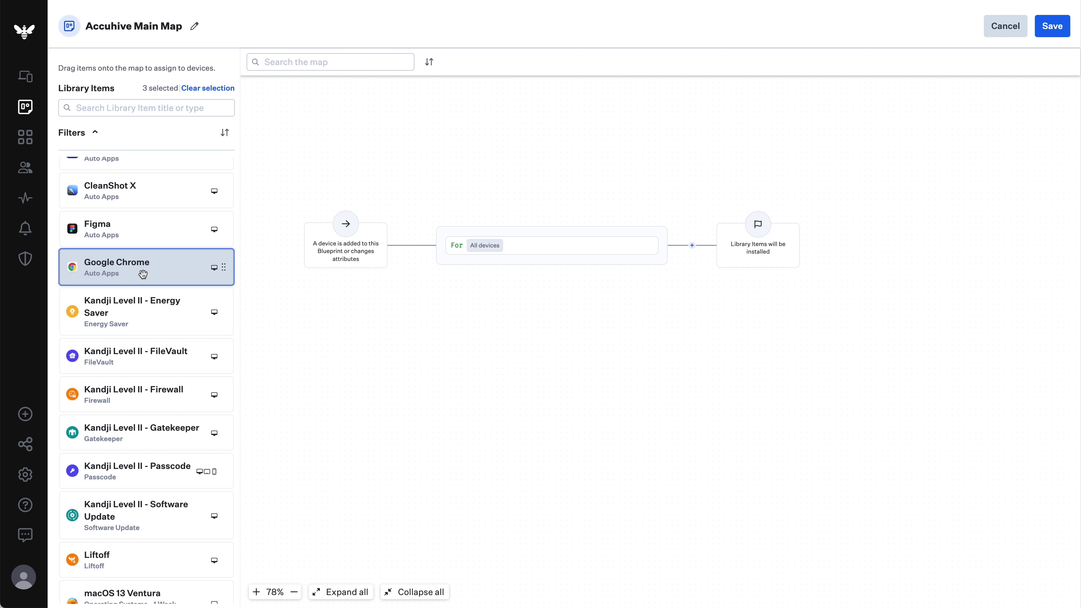
scroll(142, 274, "down", 5)
scroll(143, 274, "down", 5)
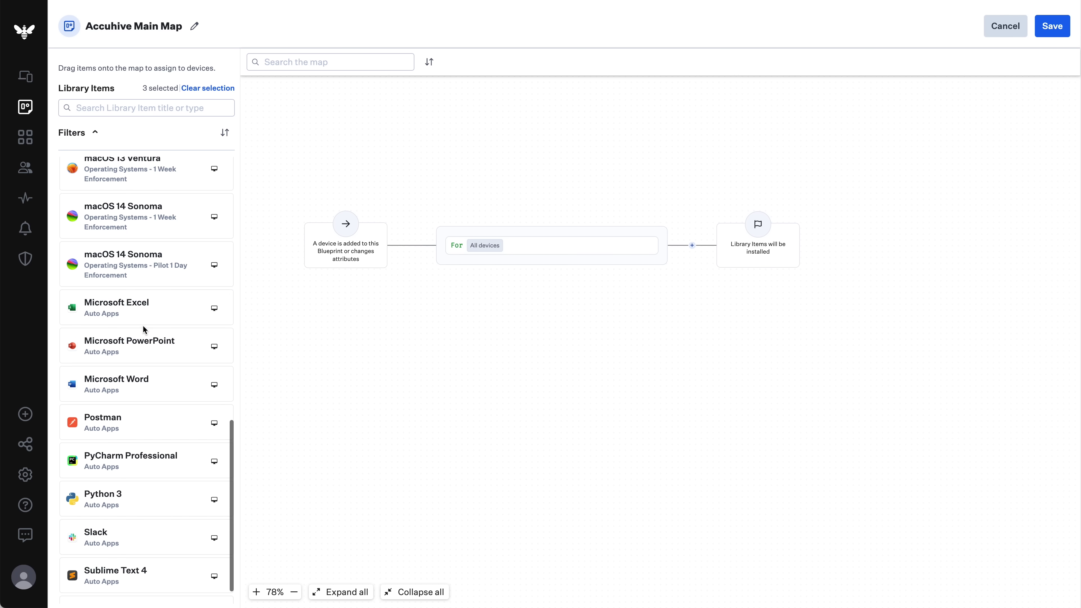
Step: Add Microsoft Excel, PowerPoint, Word, Slack and Zoom to the All devices selection
left_click(143, 314)
left_click(139, 341)
left_click(138, 379)
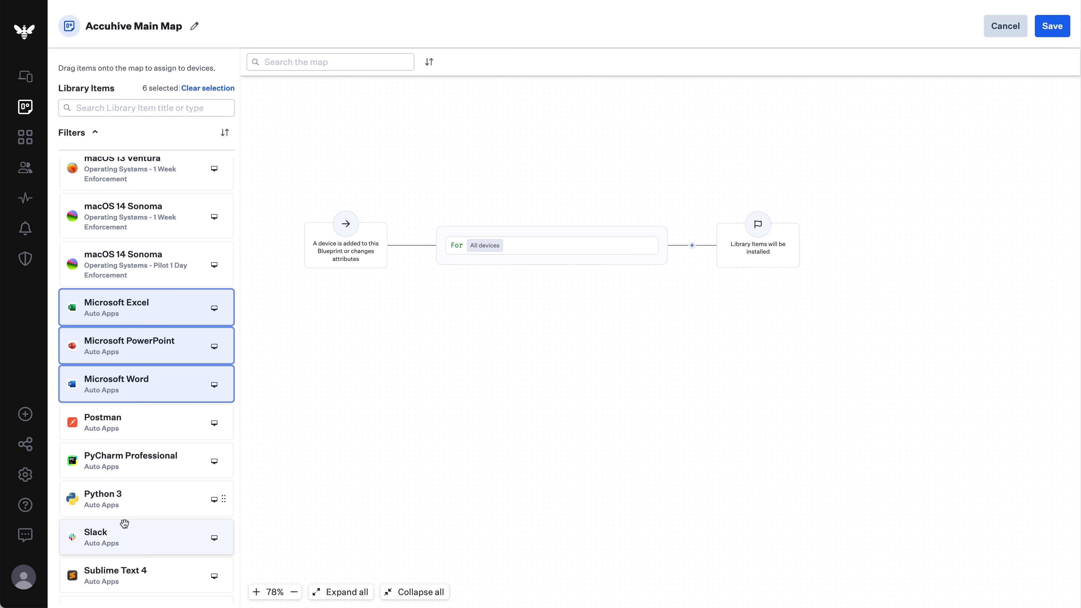
left_click(126, 537)
scroll(126, 540, "down", 1)
left_click(131, 583)
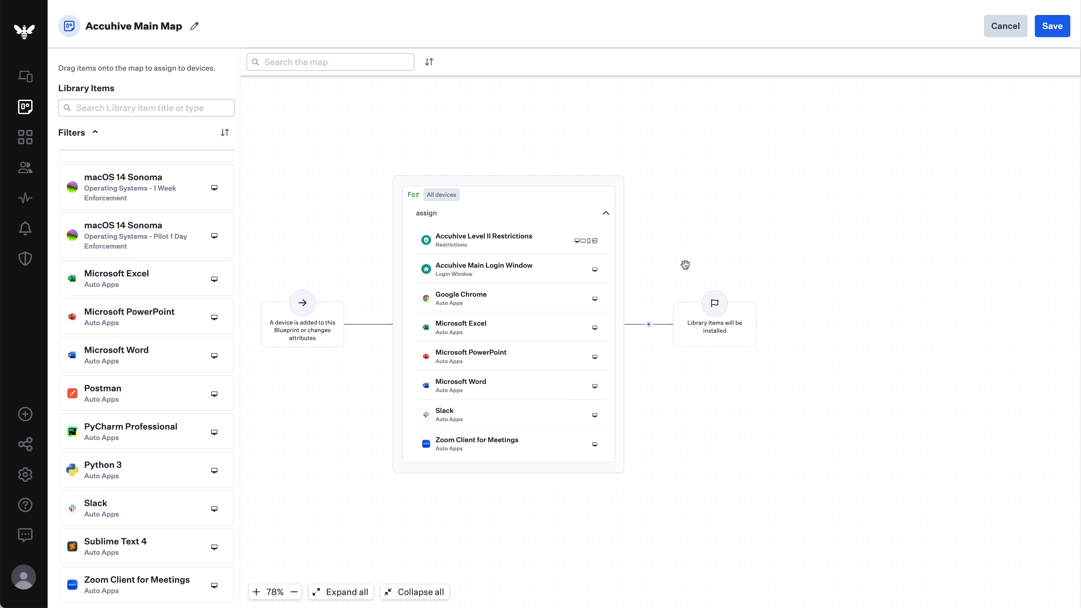
Step: Insert an If branch after All devices with rule: User department is one of Sales, Marketing
left_click(649, 325)
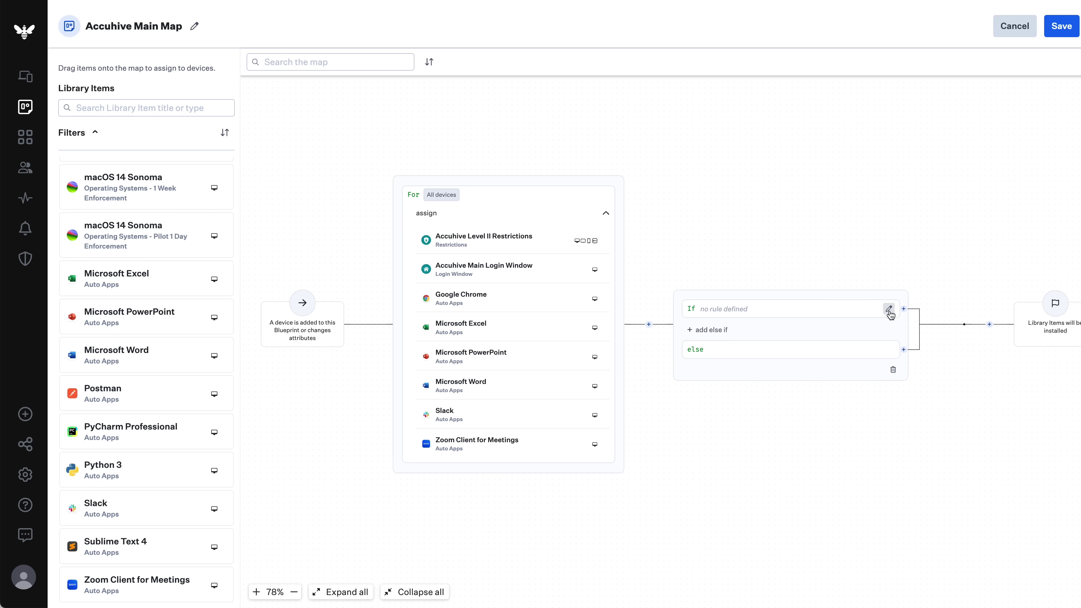
left_click(890, 310)
left_click(336, 173)
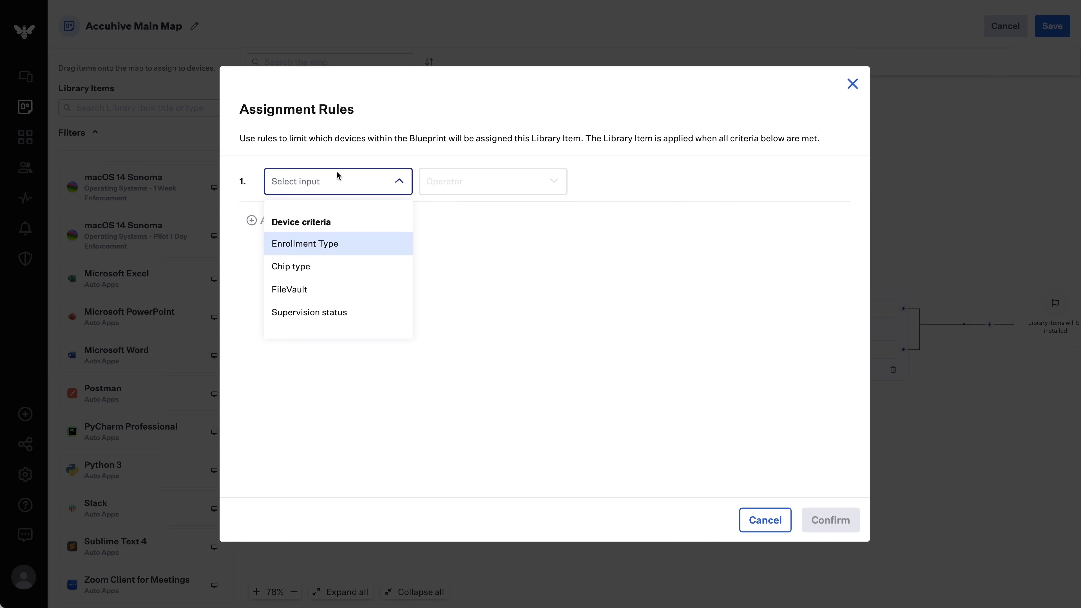
scroll(322, 262, "down", 5)
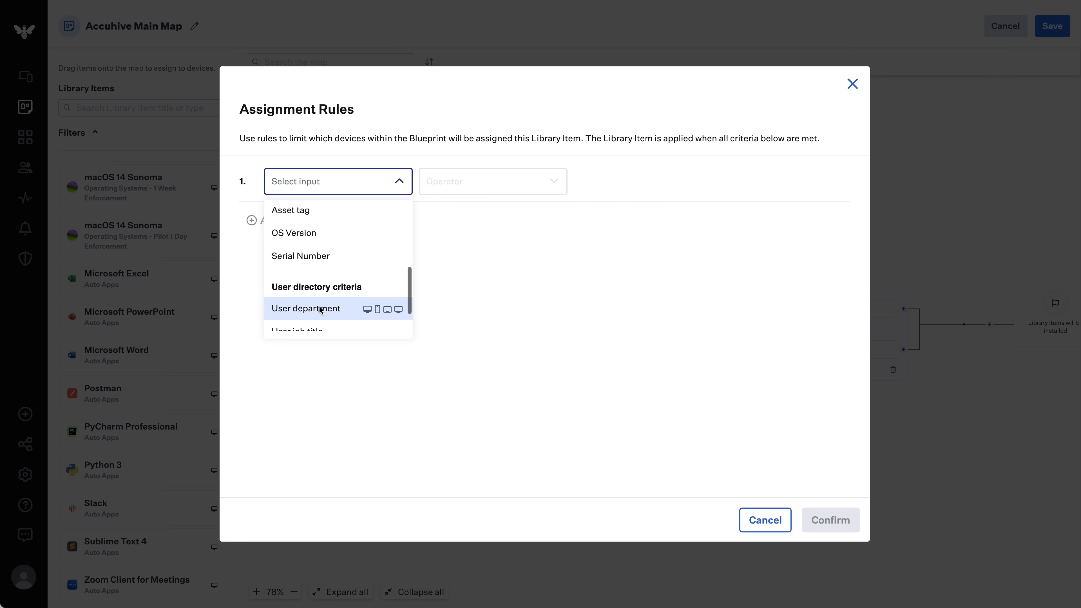
left_click(322, 309)
left_click(486, 184)
left_click(482, 267)
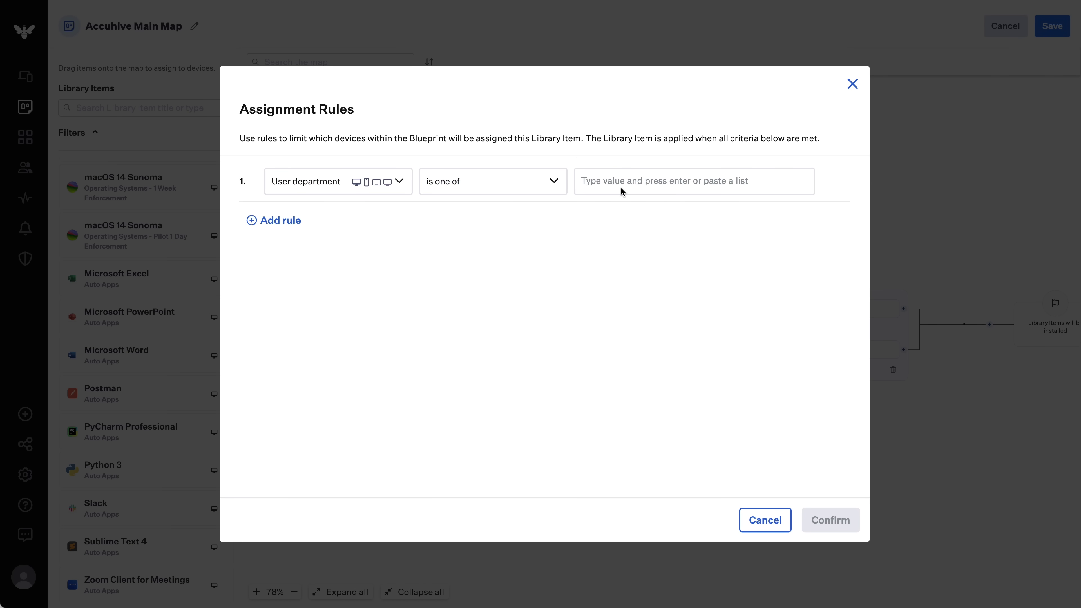
type("Sales")
key("Return")
type("Marketing")
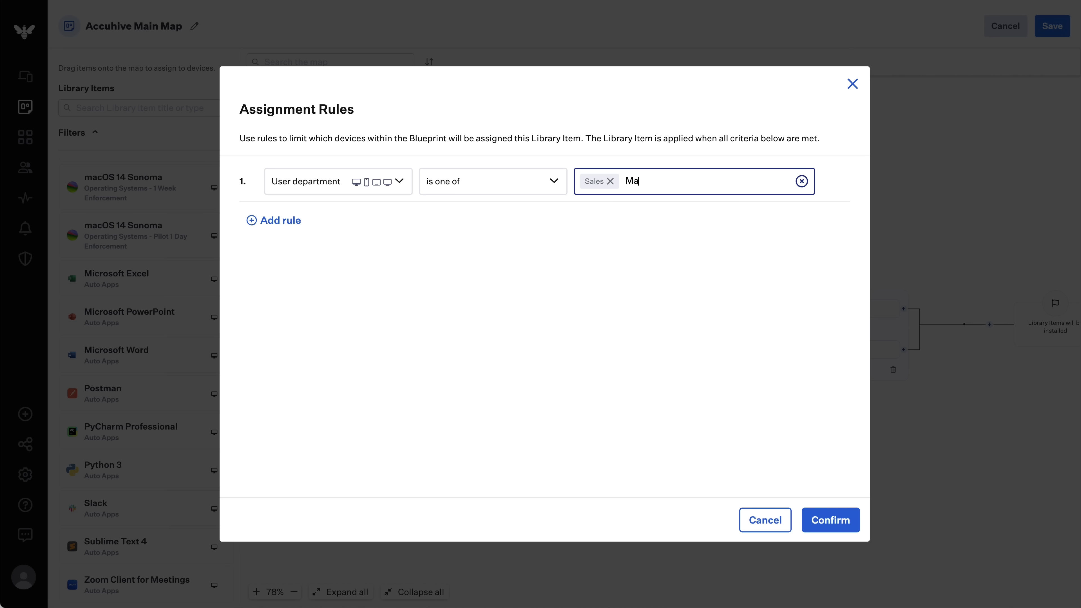
left_click(833, 516)
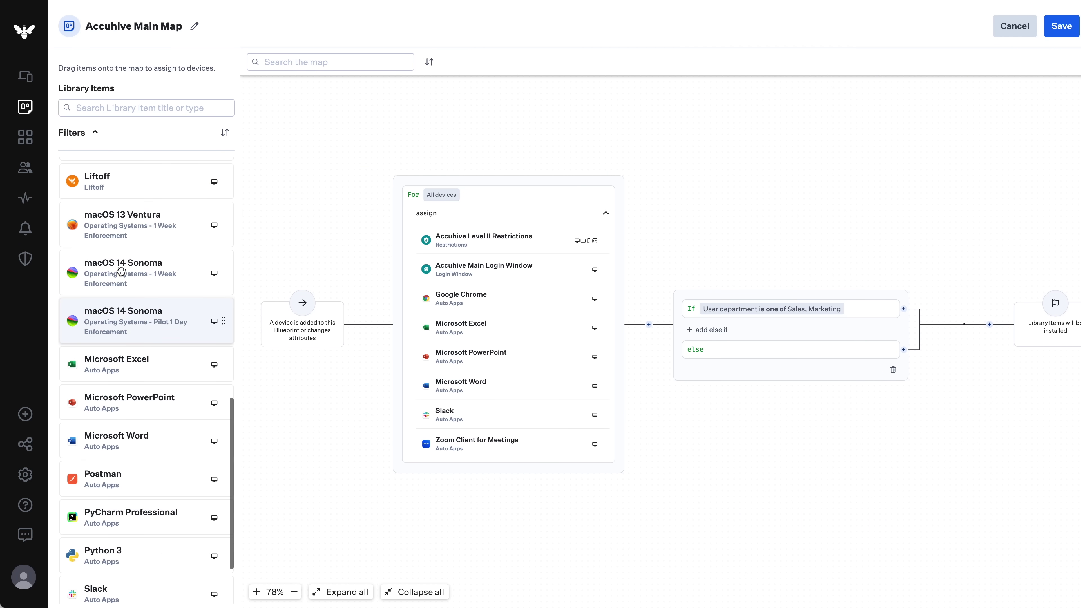
scroll(121, 271, "up", 10)
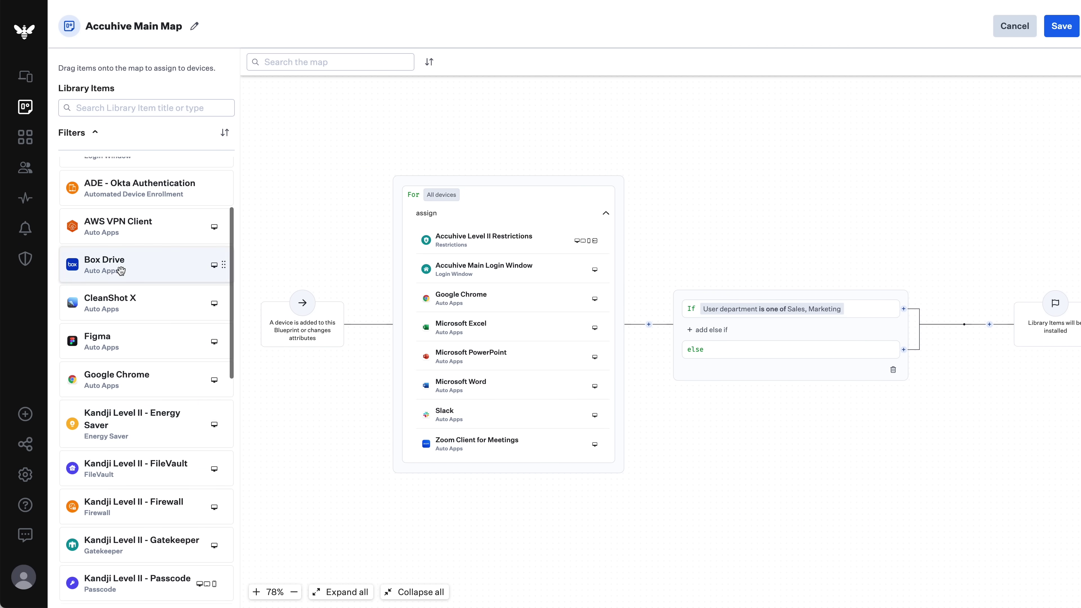
Step: Assign Box Drive and CleanShot X to the Sales/Marketing branch, then start an else-if rule
left_click(122, 270)
left_click(123, 303, "shift")
left_click_drag(128, 272, 743, 304)
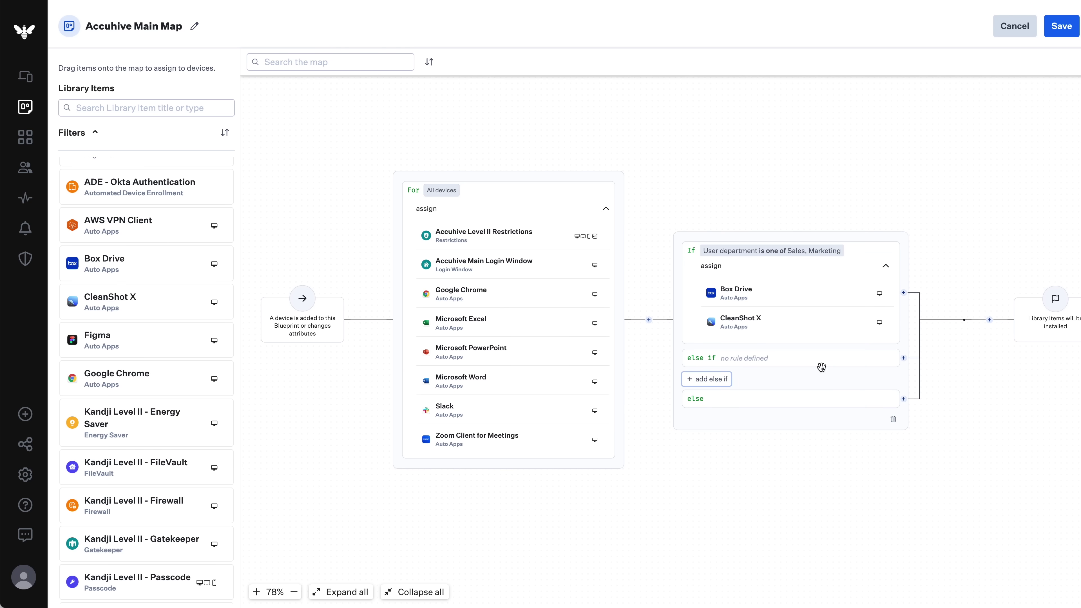
left_click(878, 361)
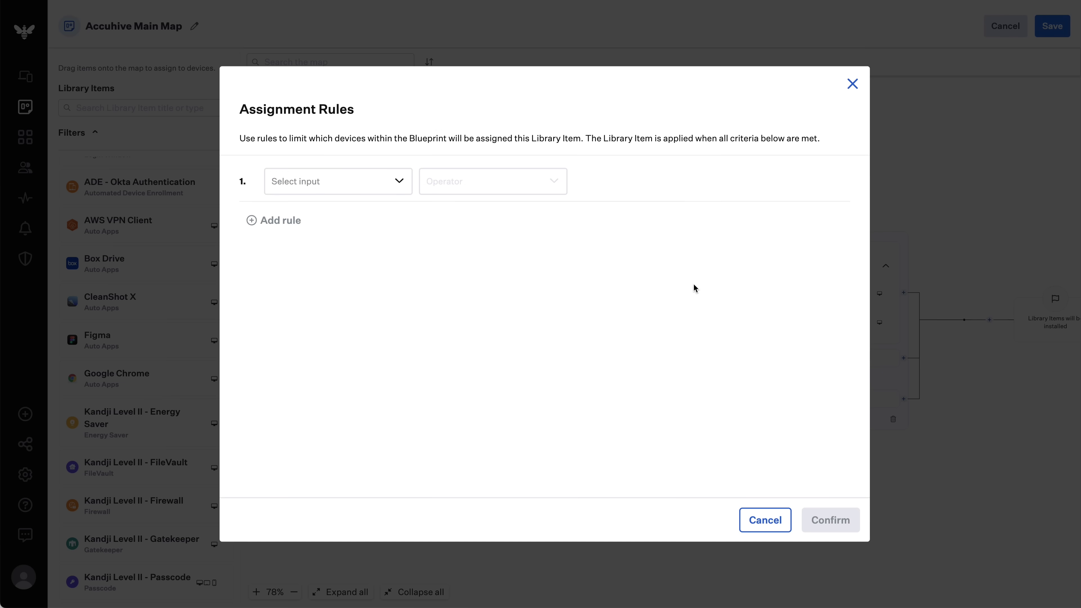
Step: Give the else-if branch the rule: User department is R&D
left_click(358, 182)
scroll(354, 282, "down", 5)
left_click(347, 299)
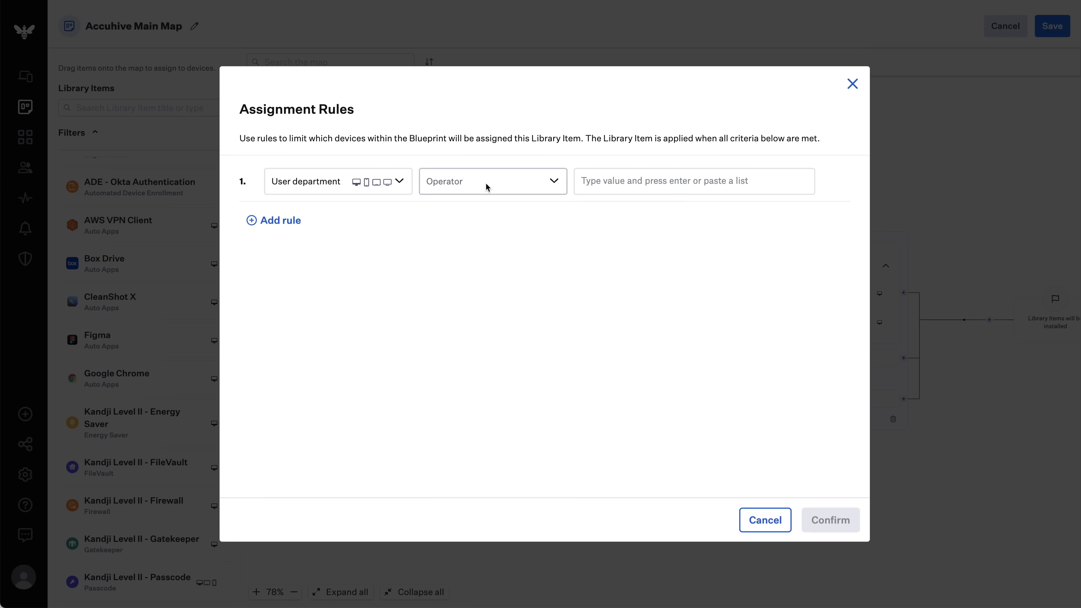
left_click(485, 183)
left_click(486, 221)
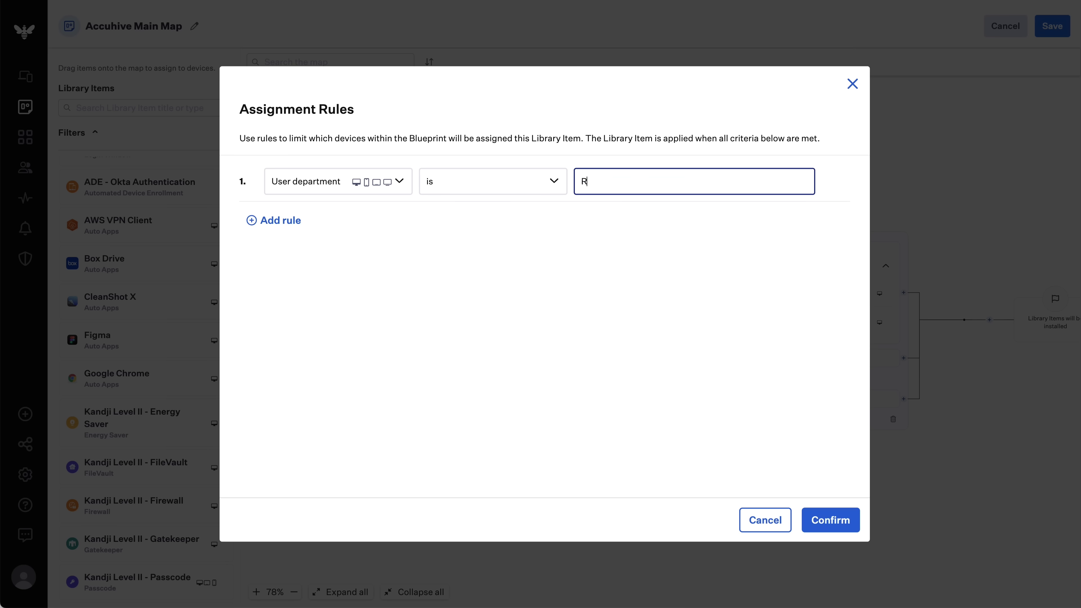
left_click(831, 520)
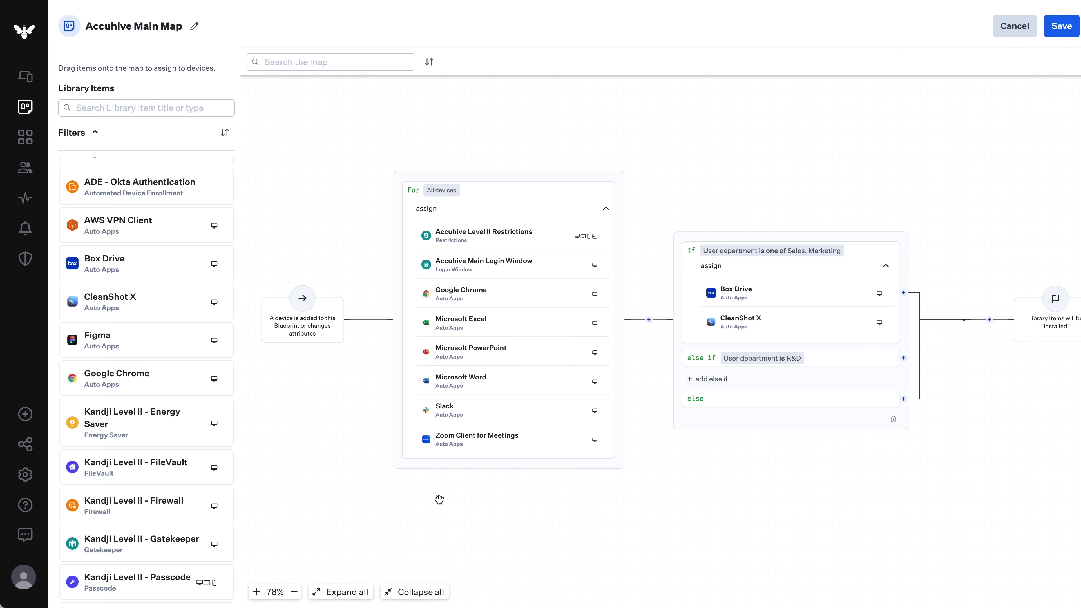
Step: Assign Figma, Python 3 and Sublime Text 4 to the R&D else-if branch
left_click(123, 340)
scroll(123, 341, "down", 9)
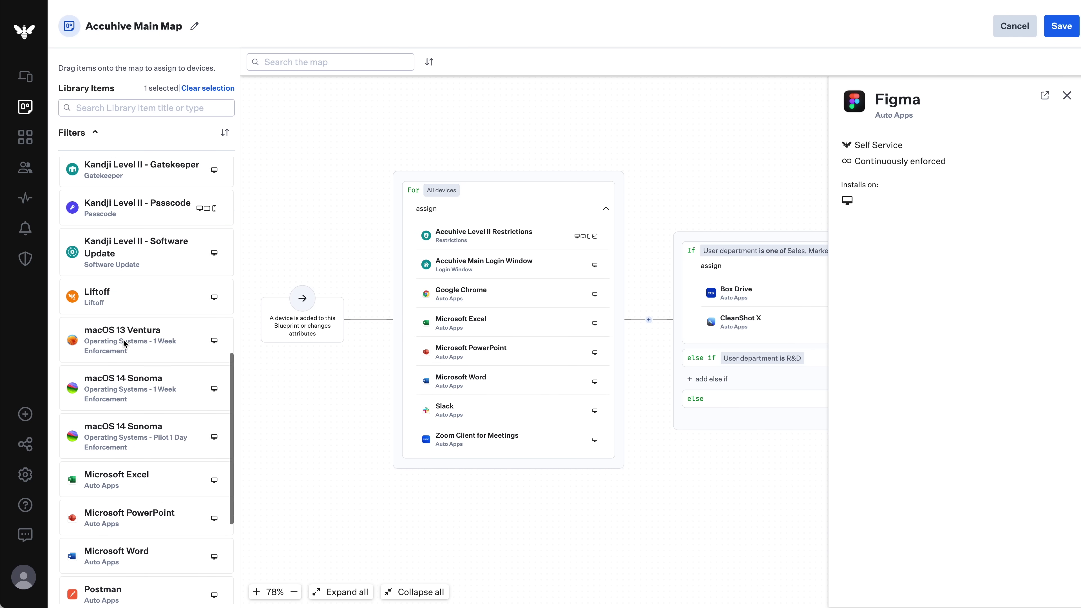
scroll(123, 342, "down", 3)
left_click(121, 562)
scroll(123, 565, "down", 1)
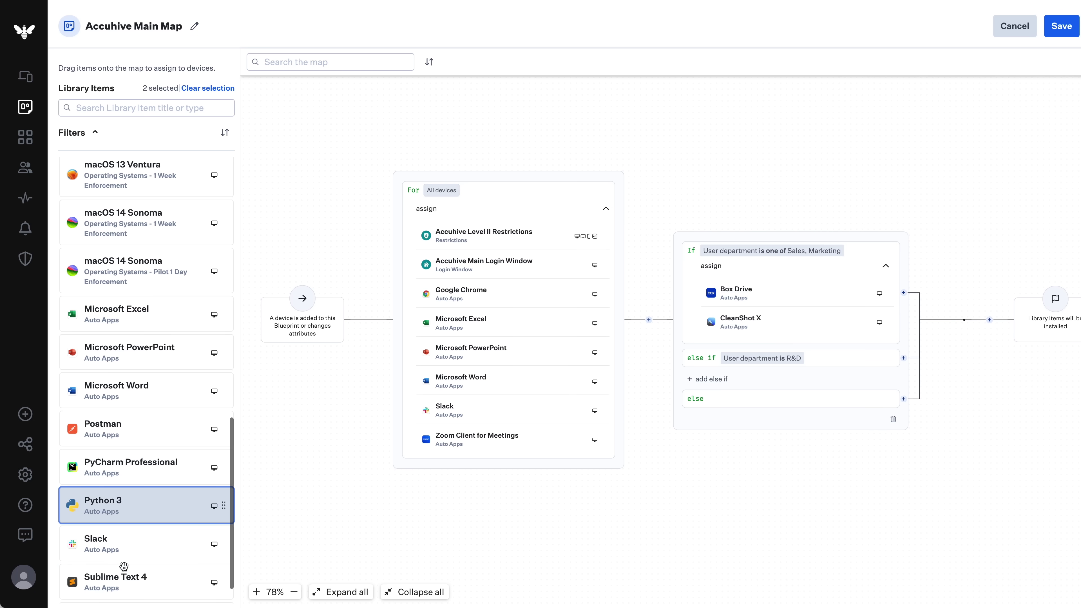
scroll(123, 566, "down", 1)
left_click(121, 554)
left_click_drag(147, 470, 775, 353)
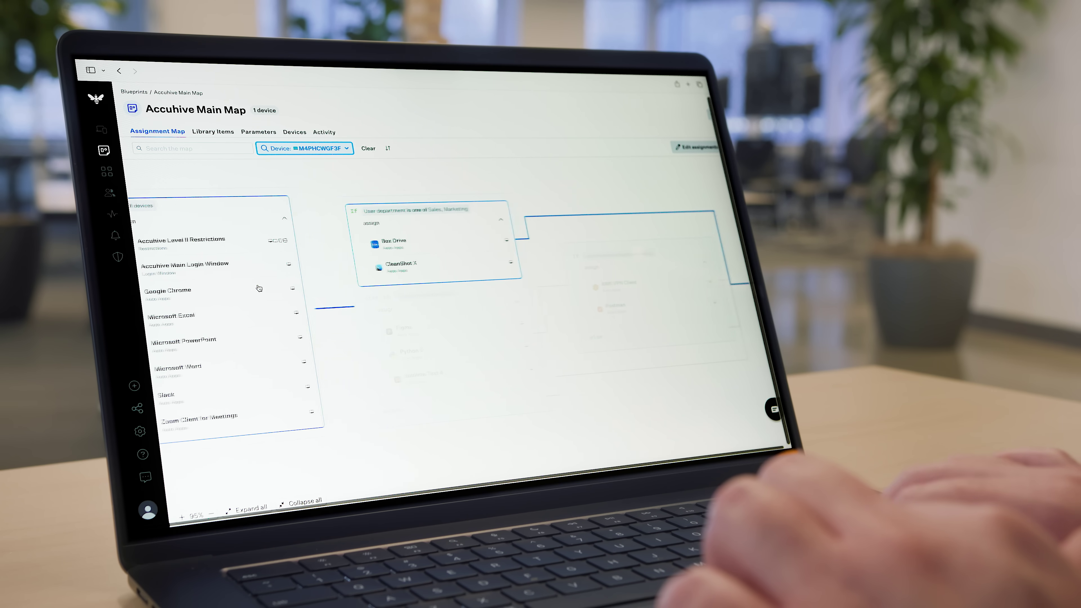
scroll(259, 289, "right", 10)
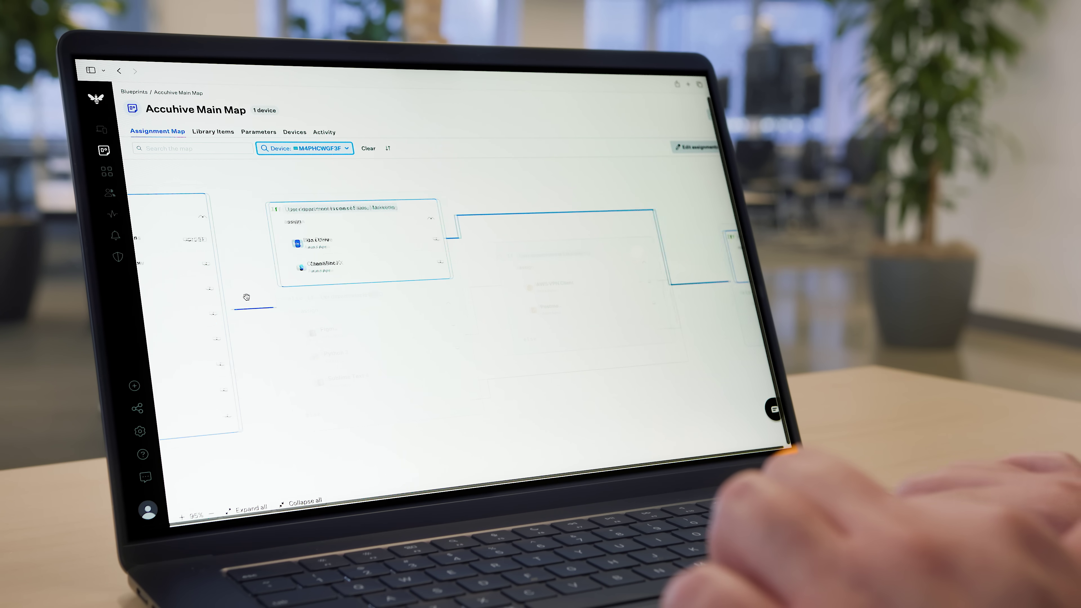
scroll(247, 297, "right", 8)
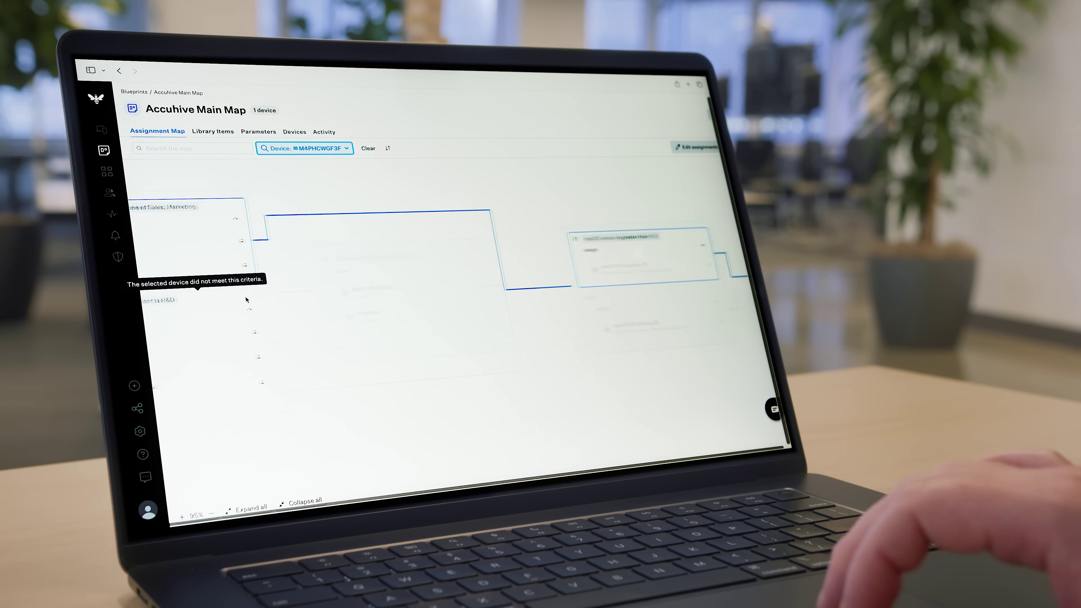
scroll(504, 314, "right", 5)
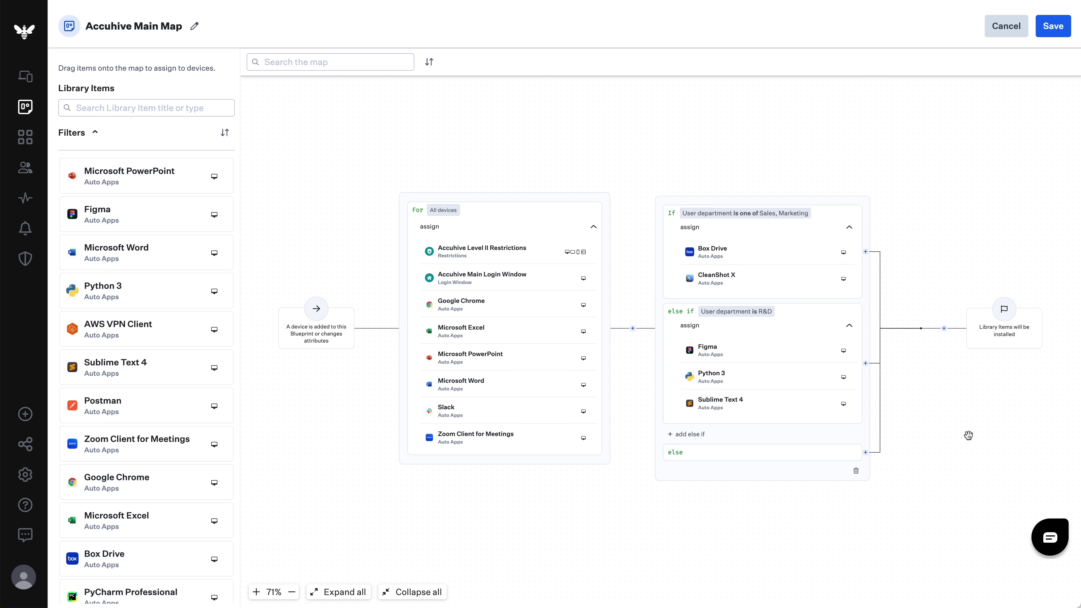
Step: Give the new If block after the department branches the rule: User group is one of Engineering
scroll(969, 435, "right", 3)
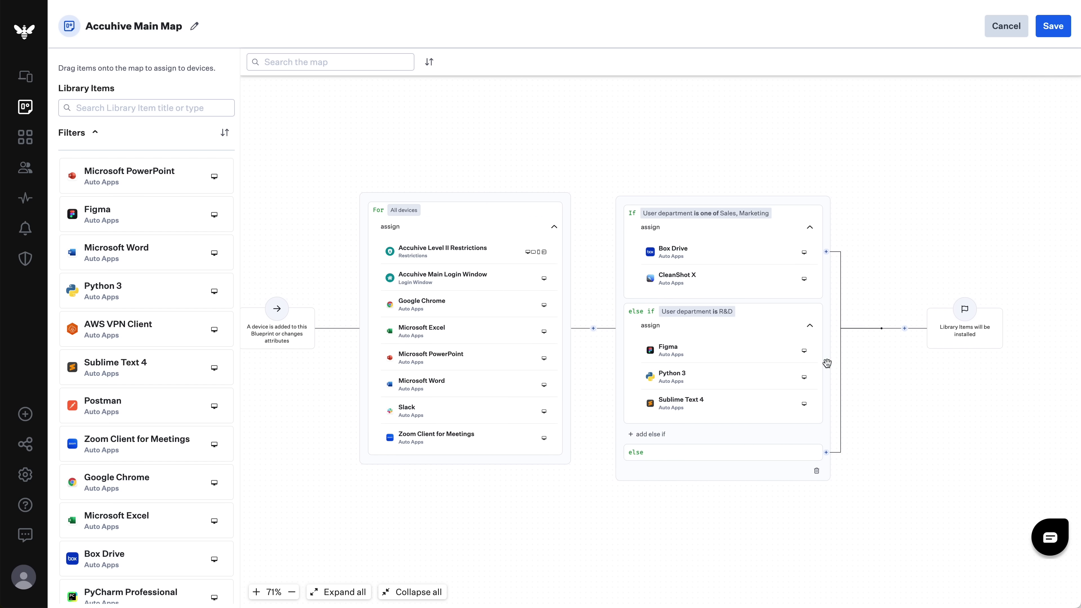
scroll(866, 367, "right", 7)
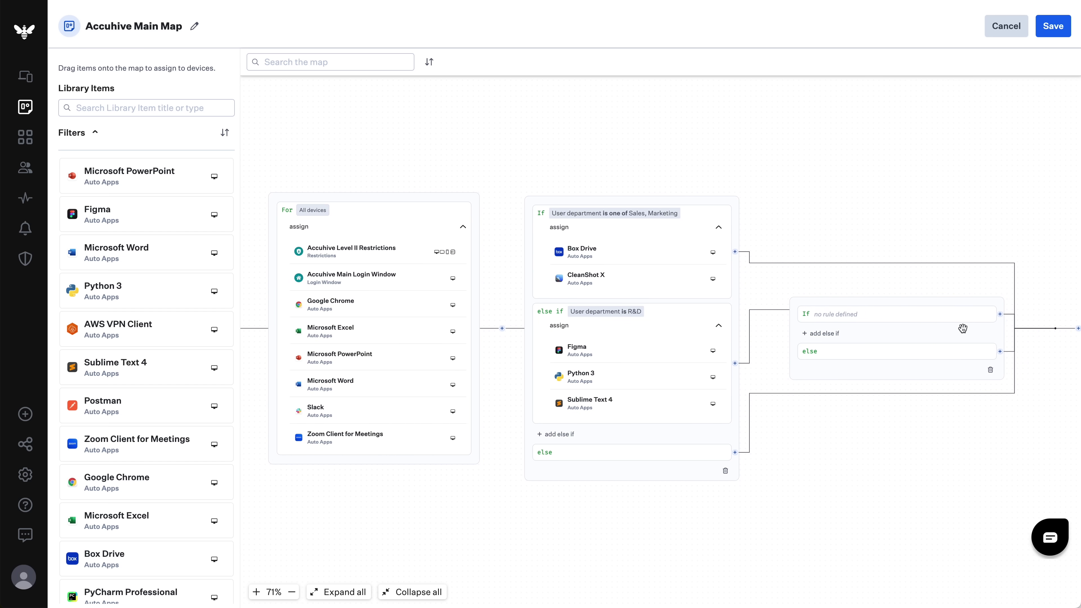
left_click(987, 316)
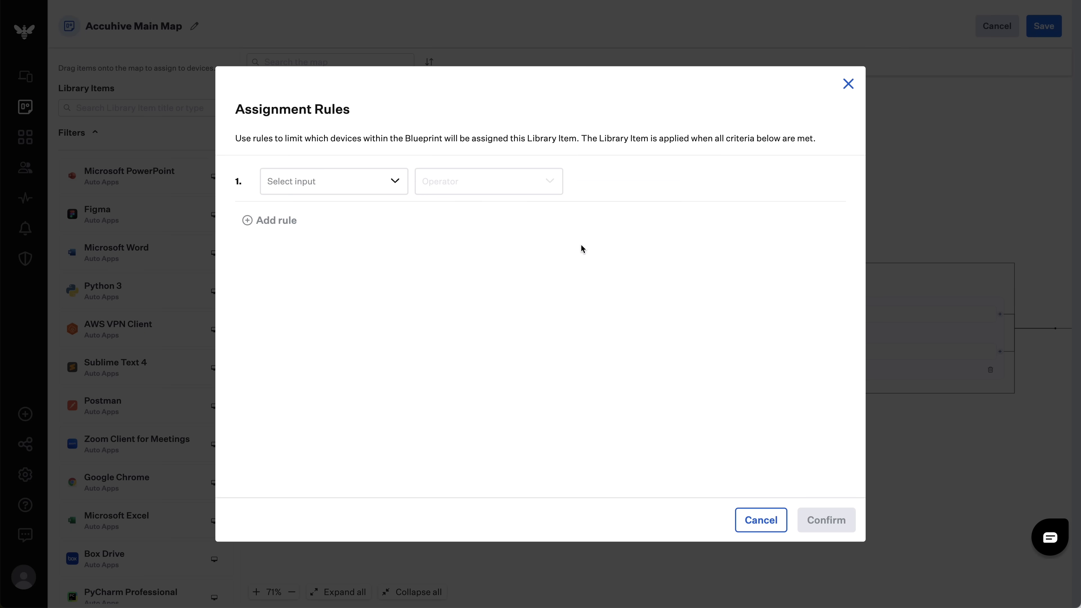
left_click(380, 189)
scroll(358, 281, "down", 6)
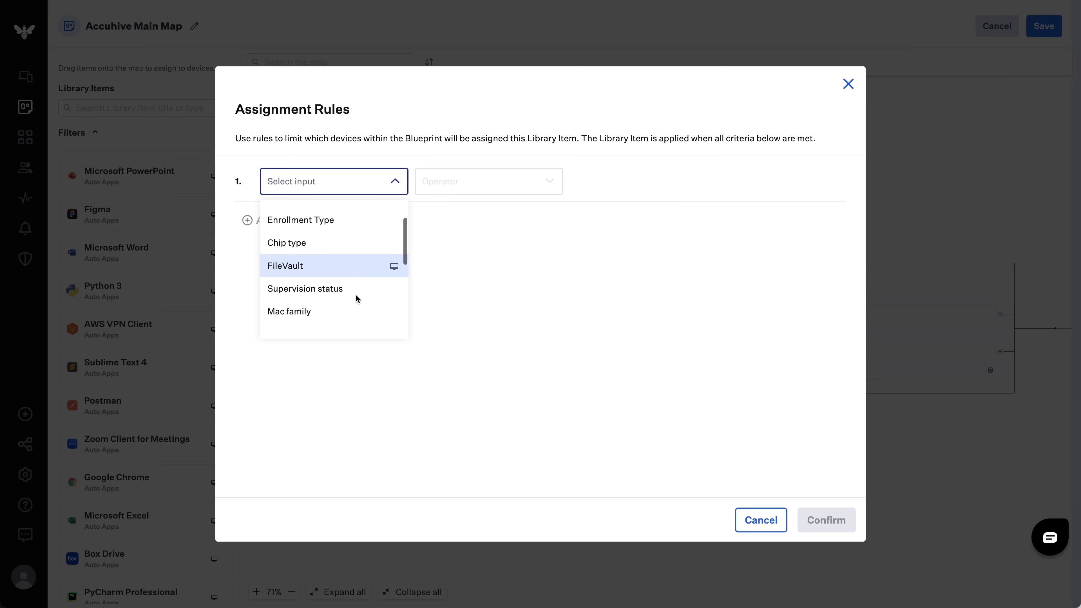
left_click(351, 312)
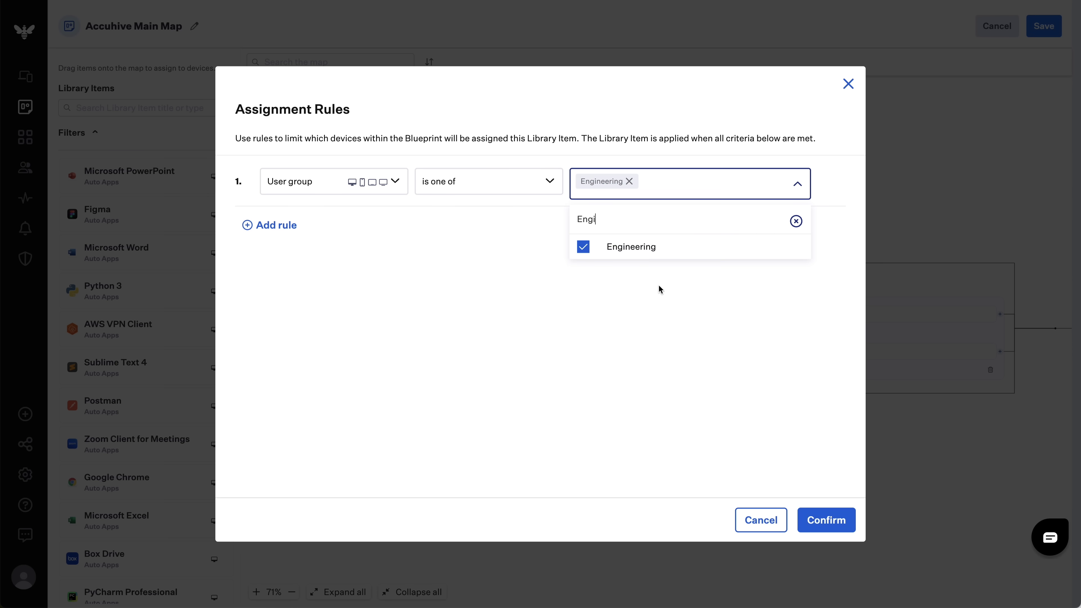
left_click(826, 520)
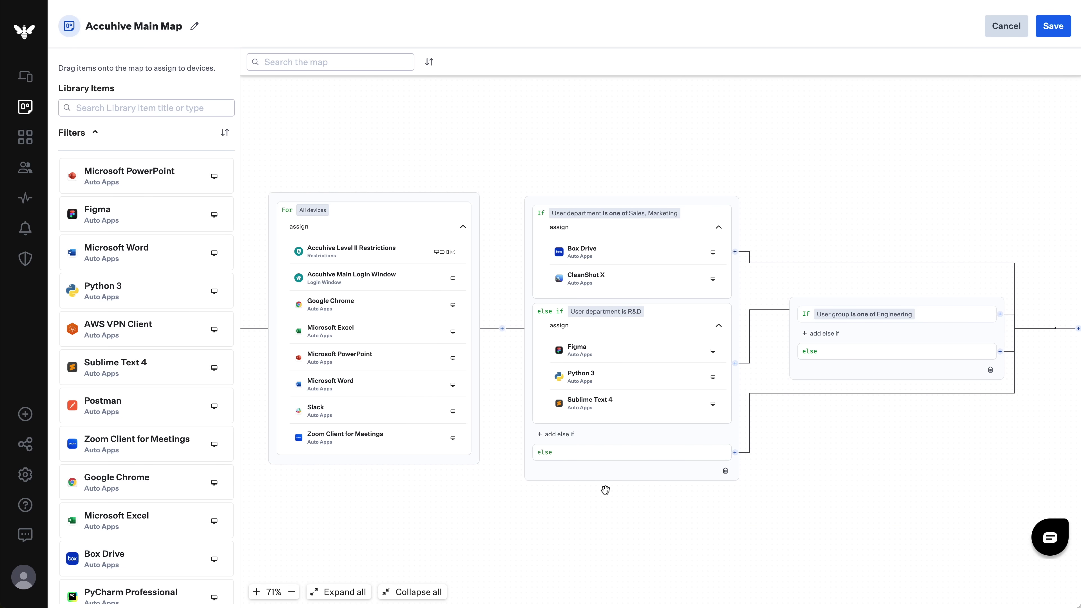
left_click(168, 338)
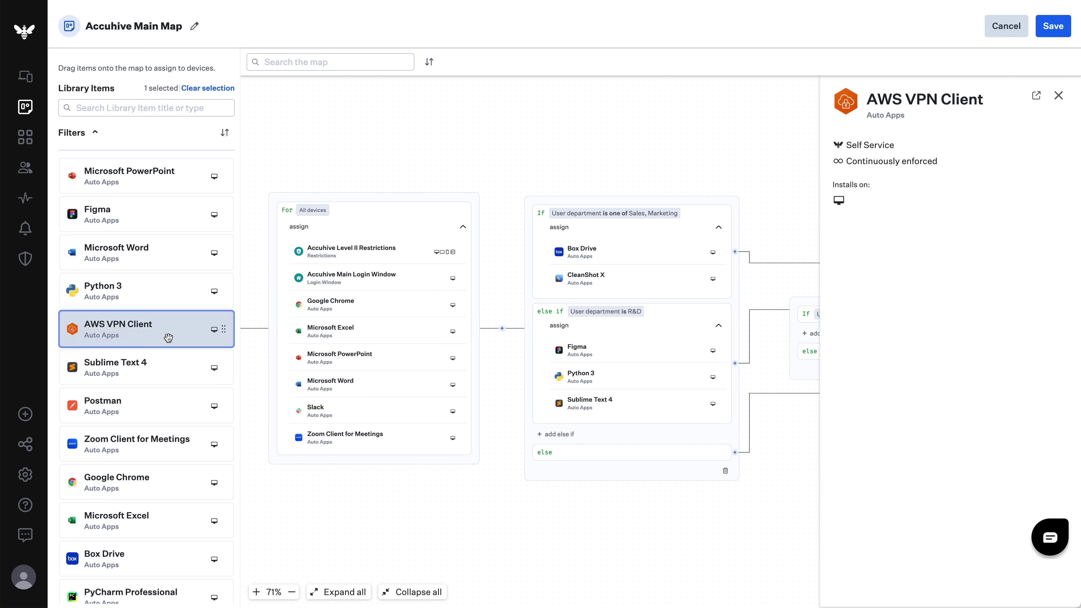
left_click(154, 407, "shift")
left_click_drag(153, 407, 928, 300)
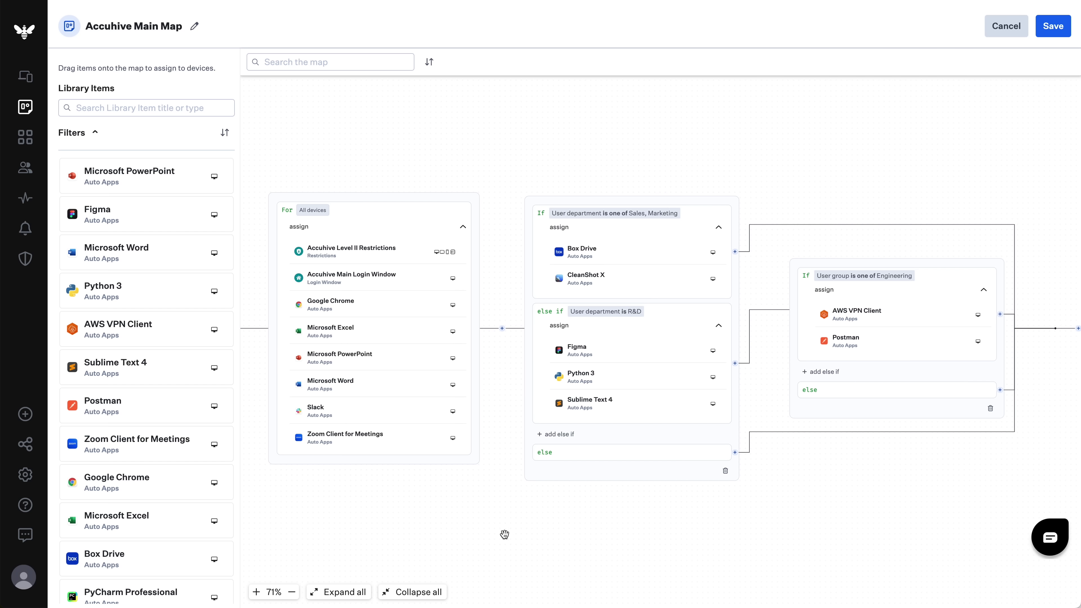
scroll(198, 475, "down", 5)
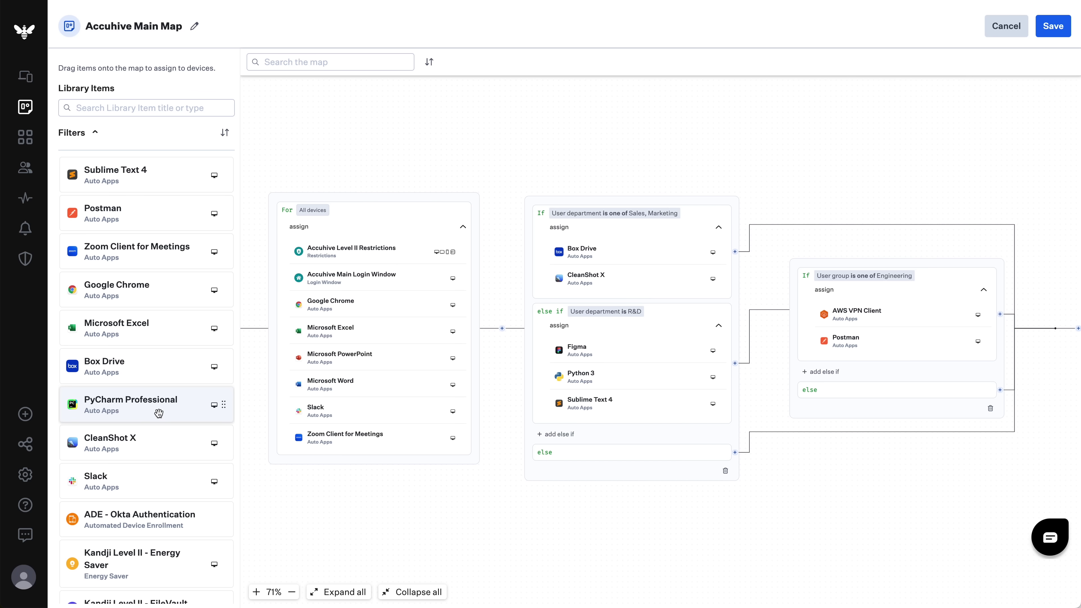
left_click_drag(159, 413, 846, 319)
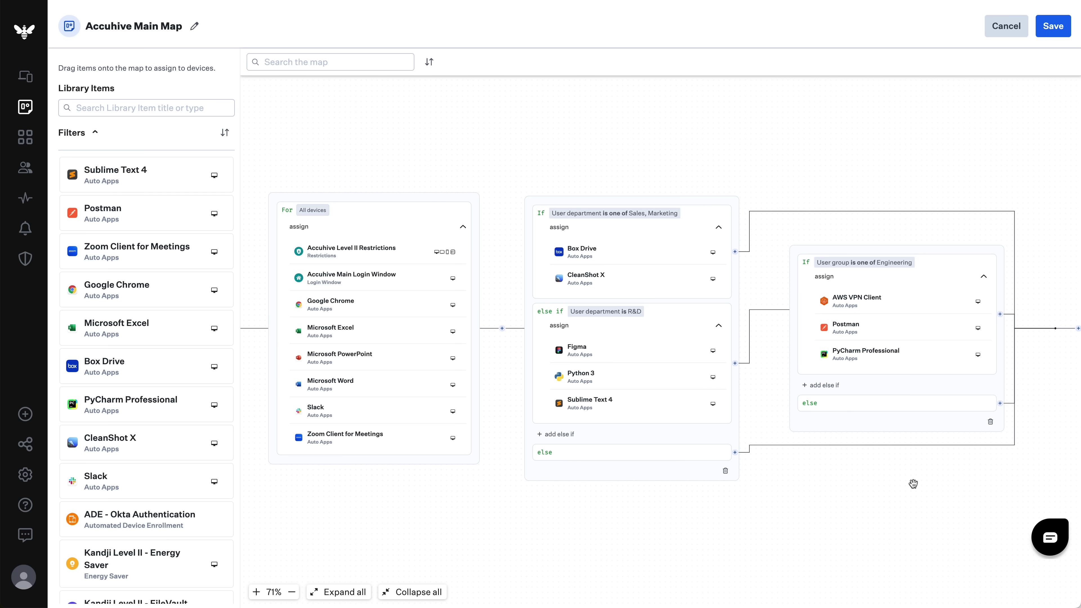
scroll(913, 485, "right", 10)
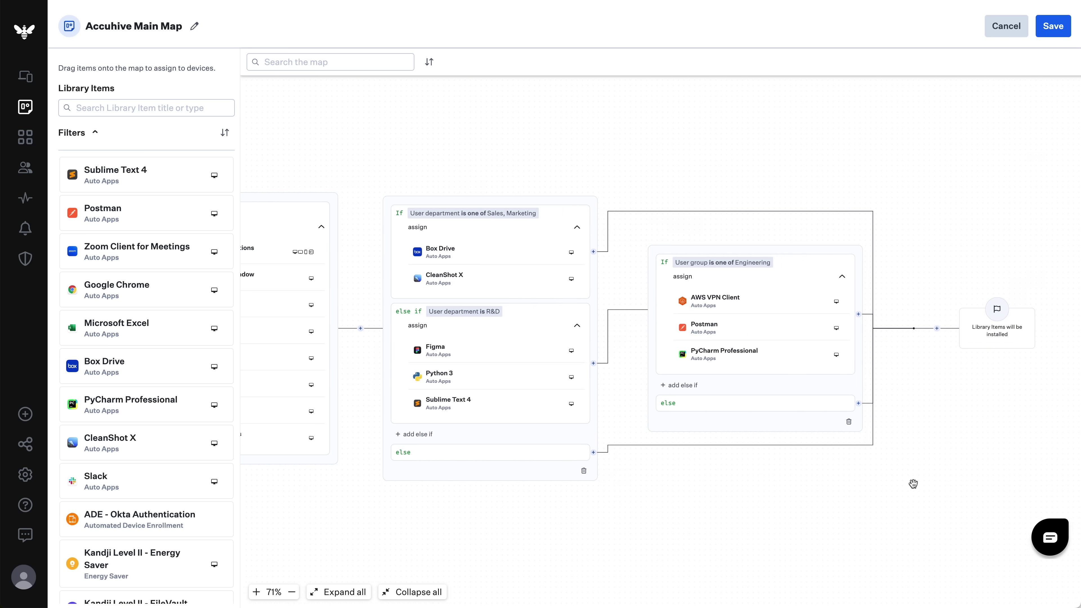
scroll(914, 485, "right", 9)
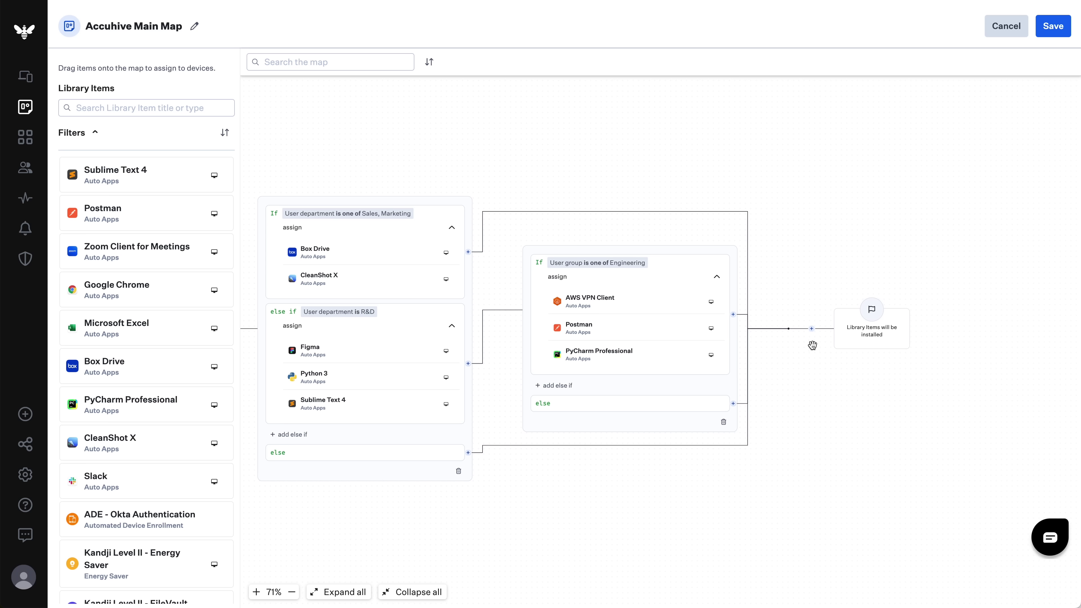
left_click(811, 330)
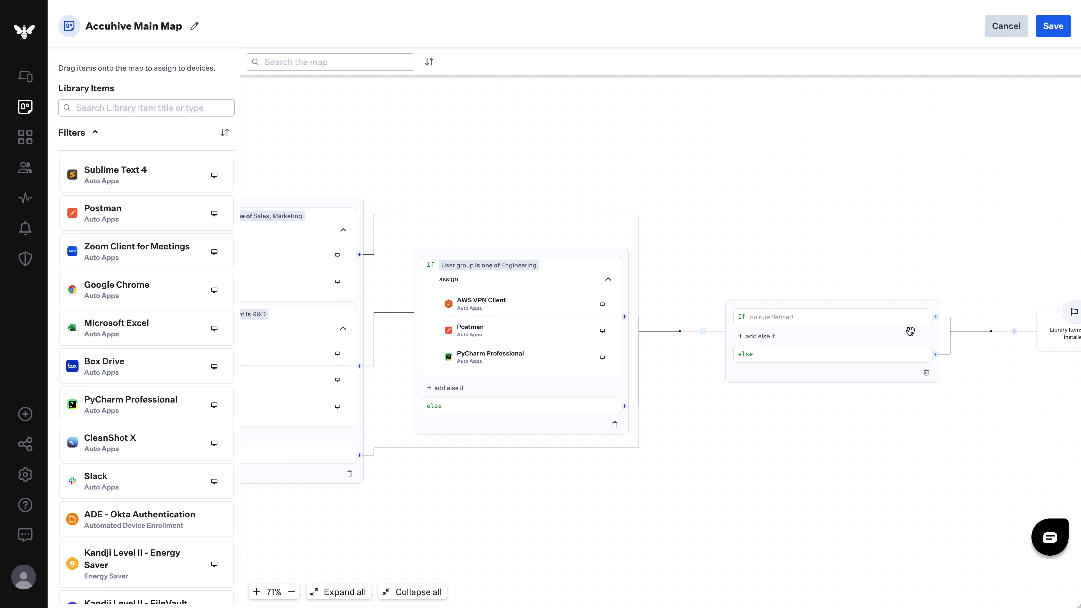
Step: Give the new block the rule 'macOS version is greater than or equal to 14.0', then search the library for 'sonom'
left_click(922, 318)
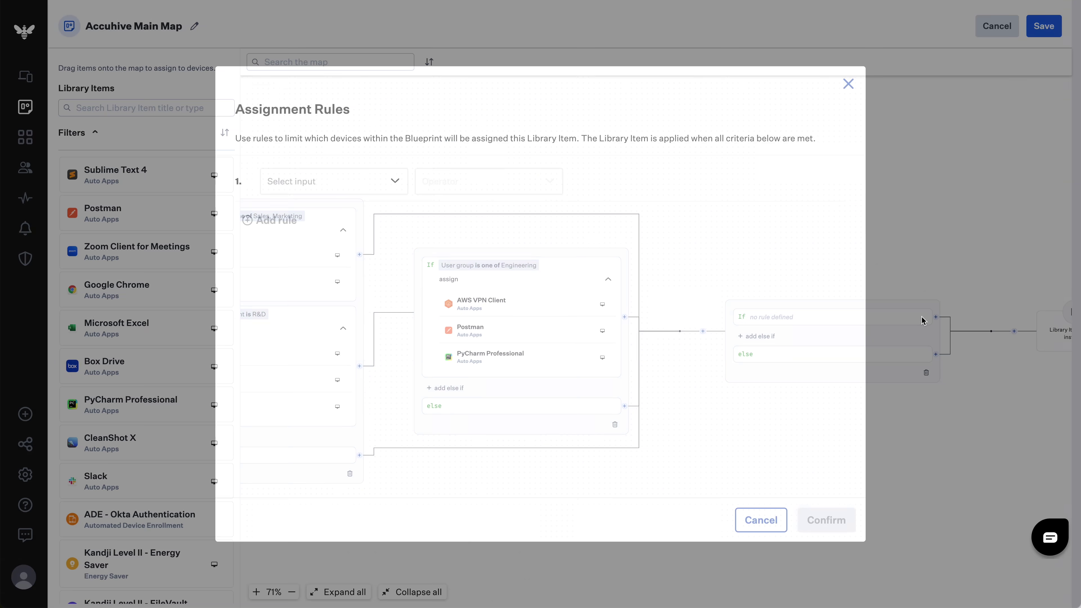
left_click(394, 182)
scroll(386, 220, "down", 4)
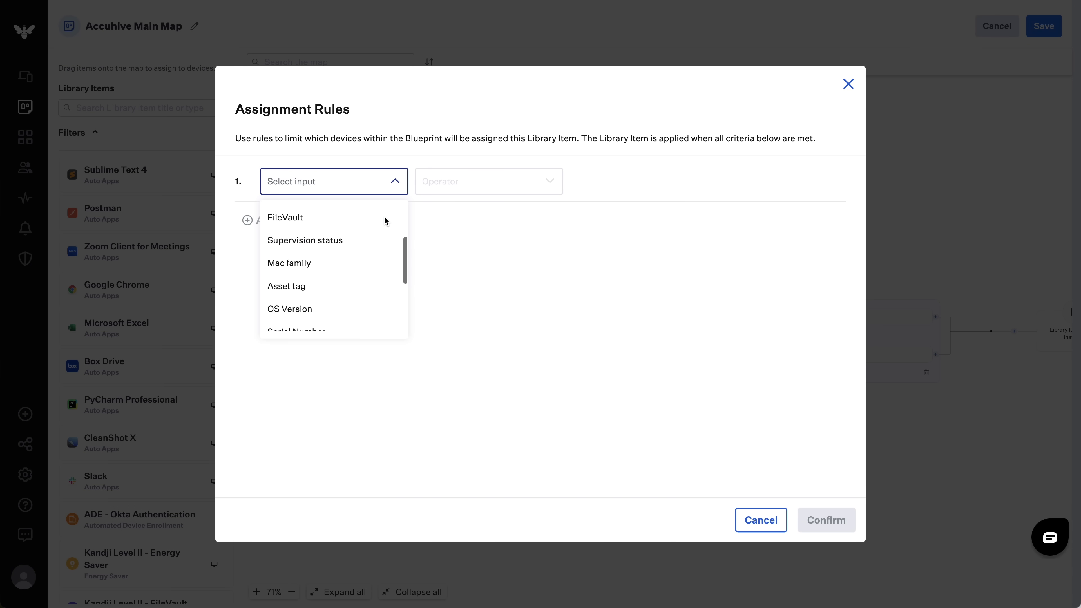
left_click(363, 268)
left_click(480, 181)
scroll(482, 242, "down", 3)
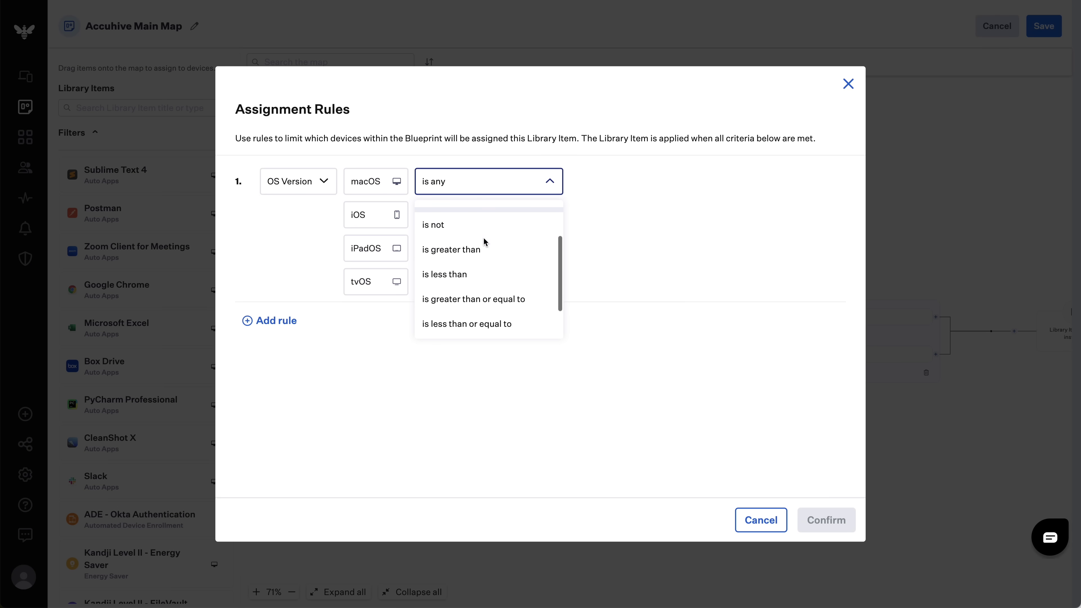
left_click(485, 269)
left_click(604, 180)
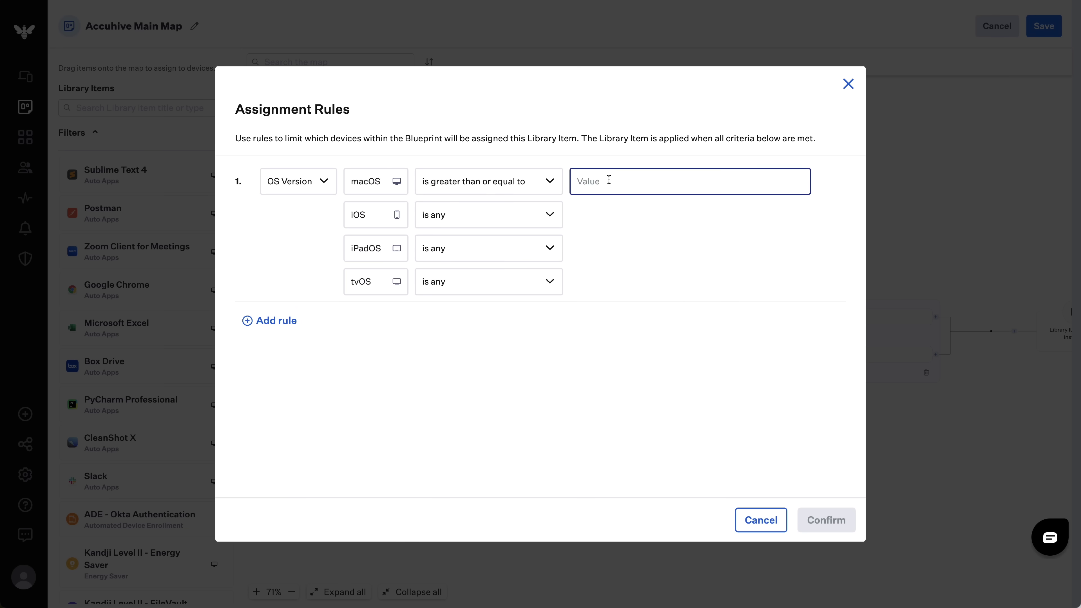
type("14.0")
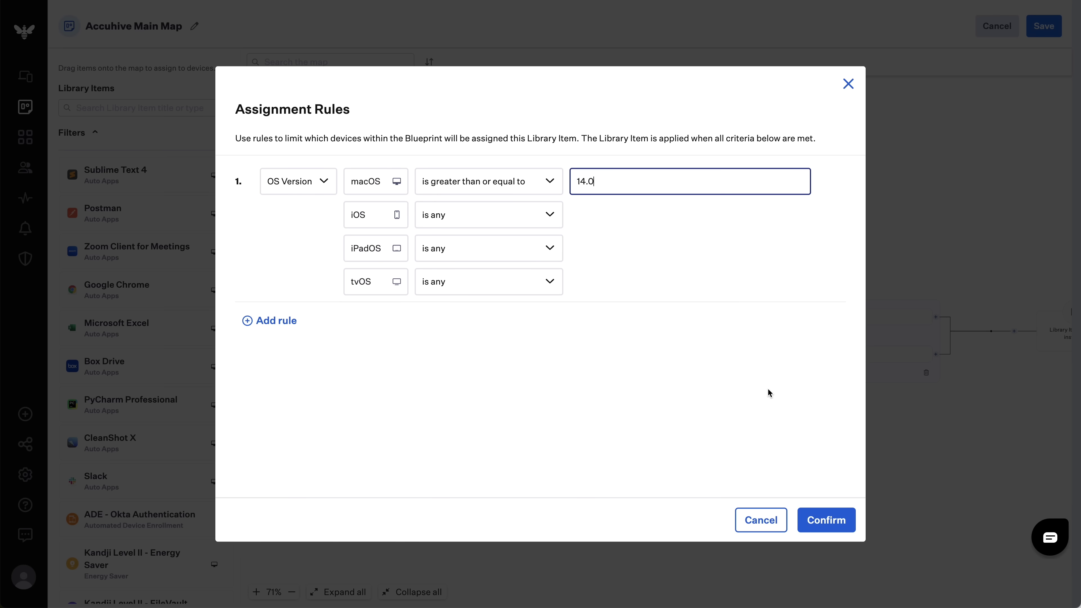
left_click(816, 515)
left_click(162, 110)
type("sonom")
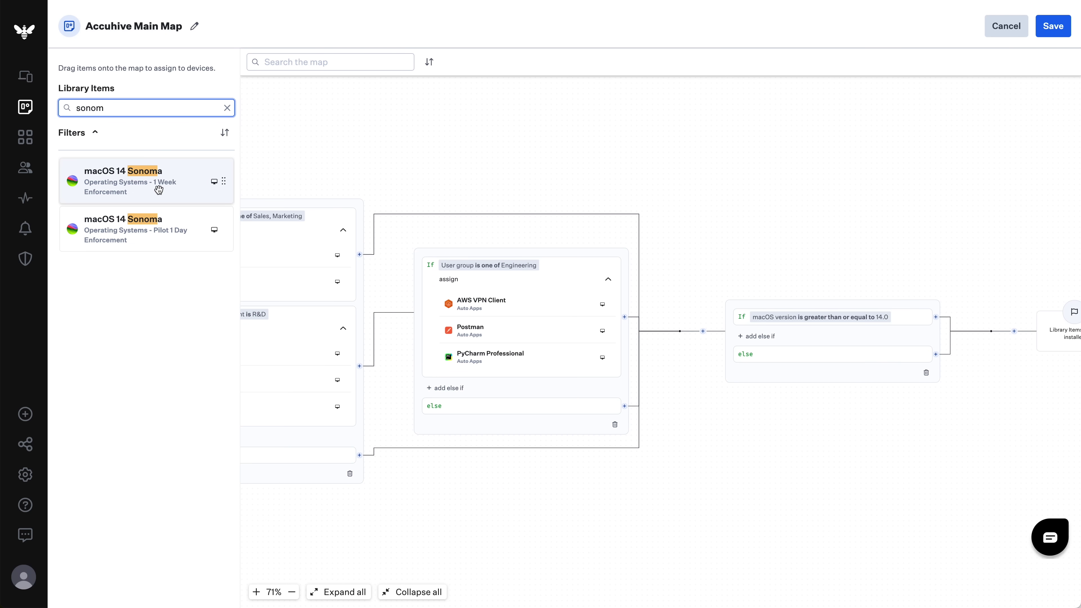
Step: Assign macOS 14 Sonoma to the 14.0 branch and macOS 13 Ventura to its else branch
left_click_drag(159, 184, 865, 331)
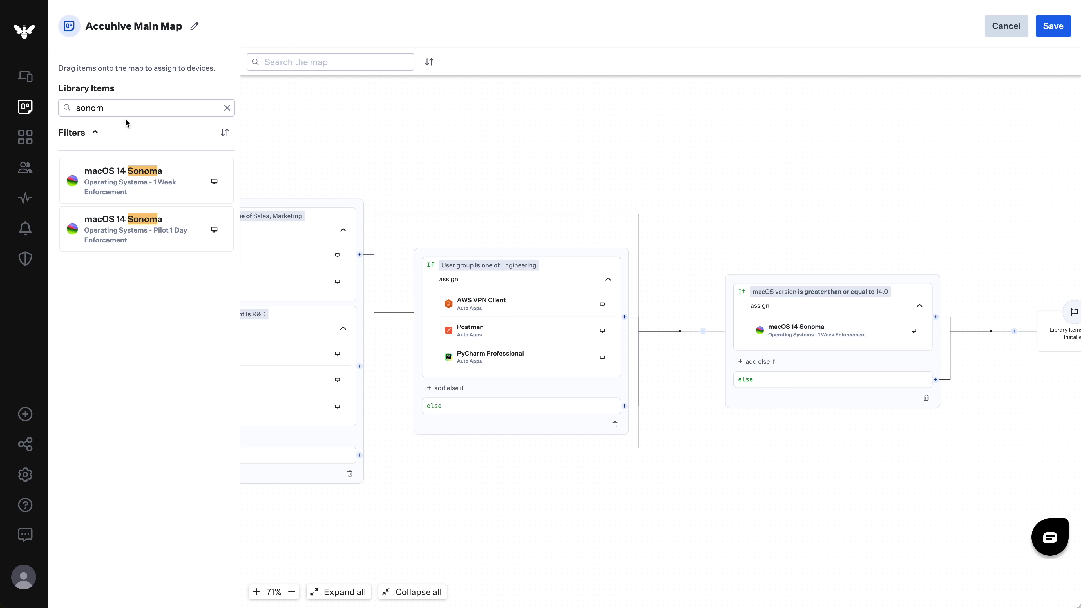
left_click(89, 109)
double_click(90, 109)
type("ven")
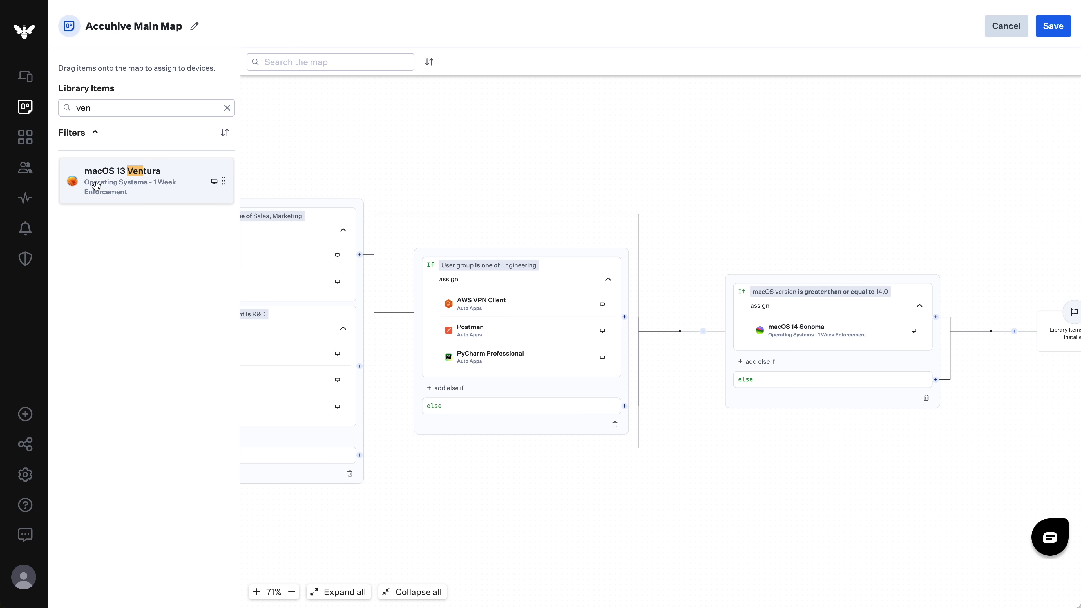
left_click_drag(104, 191, 775, 381)
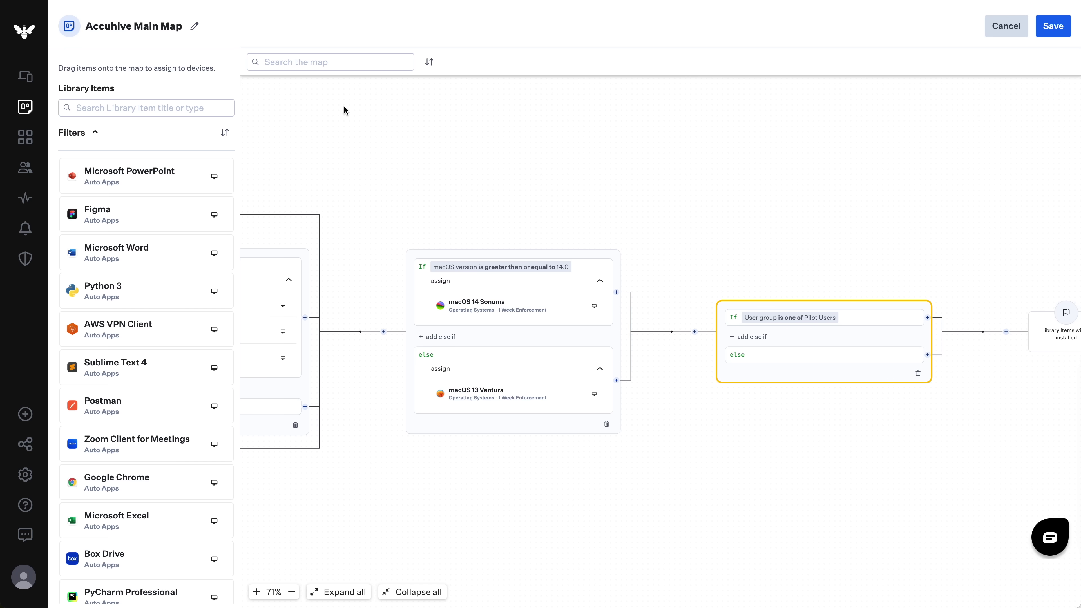
Step: Search 'sono' and place the macOS 14 Sonoma Pilot 1 Day Enforcement item in the Pilot Users block
left_click(210, 106)
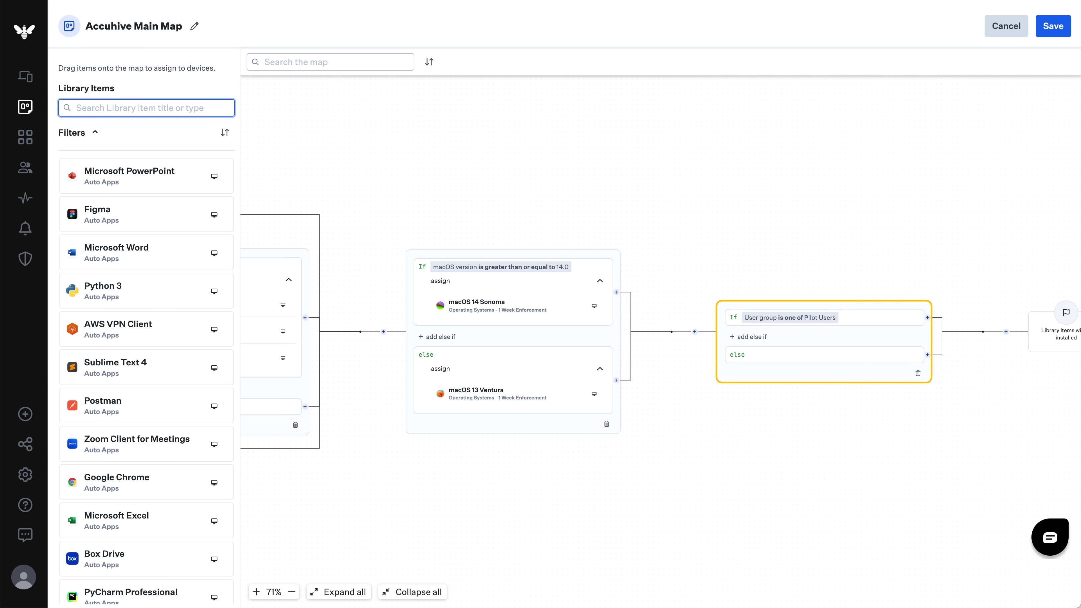
type("sono")
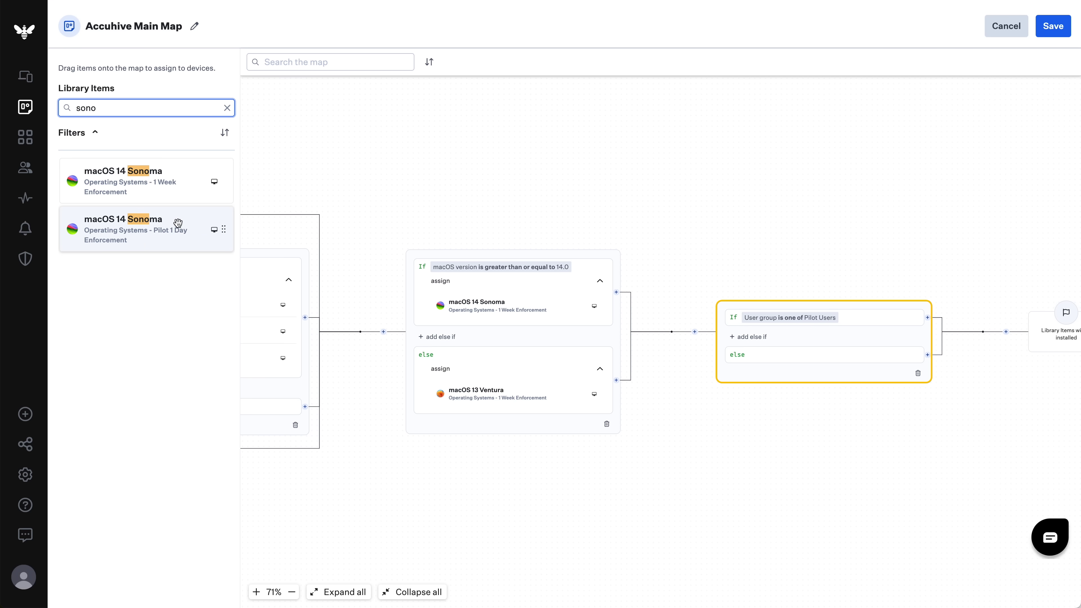
left_click_drag(178, 223, 770, 305)
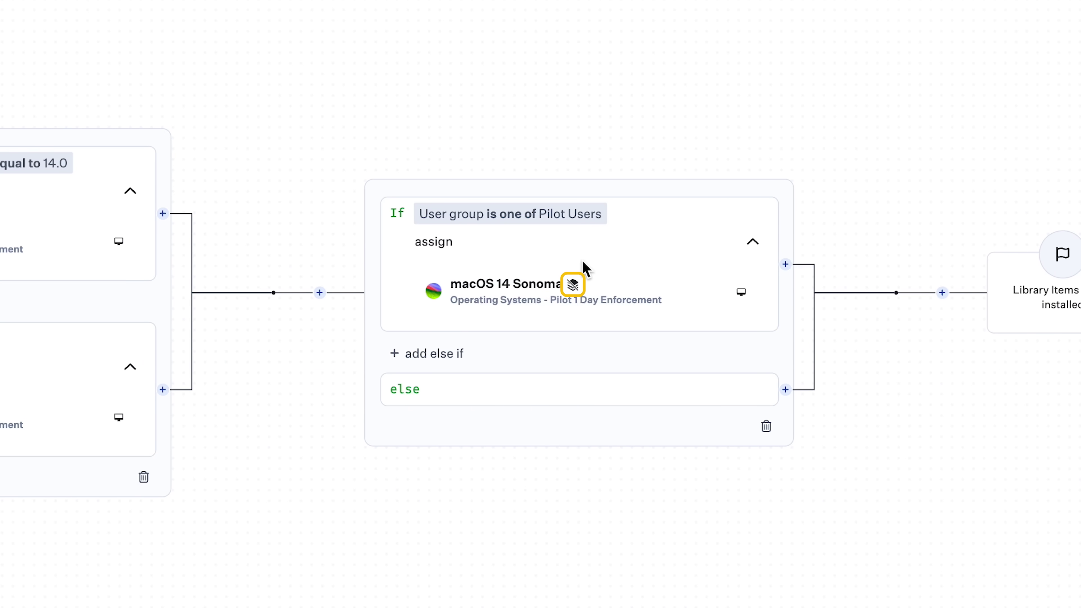
mouse_move(573, 285)
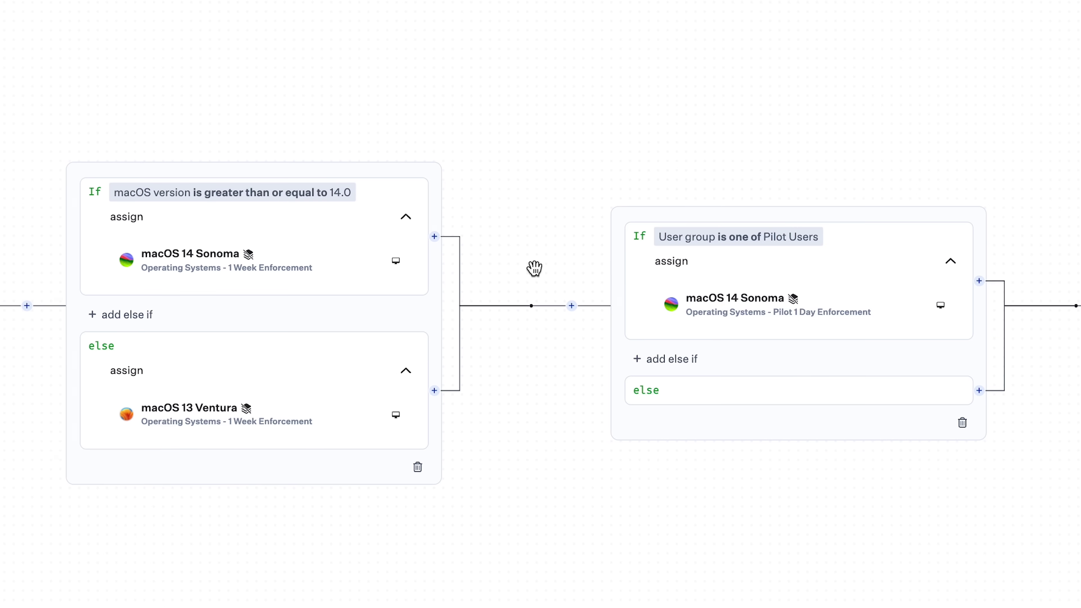
mouse_move(251, 254)
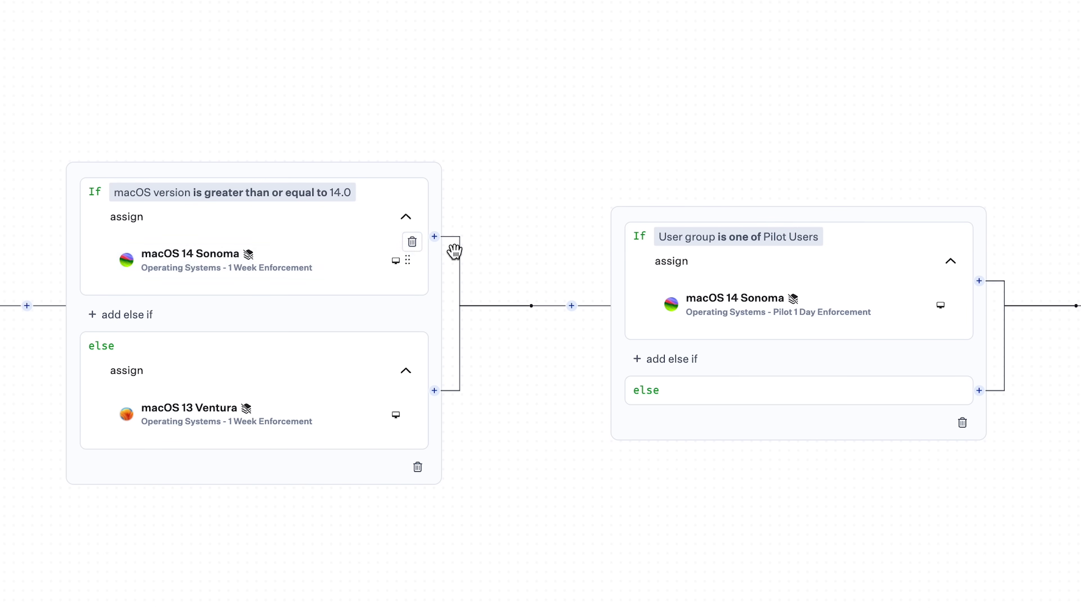
mouse_move(794, 300)
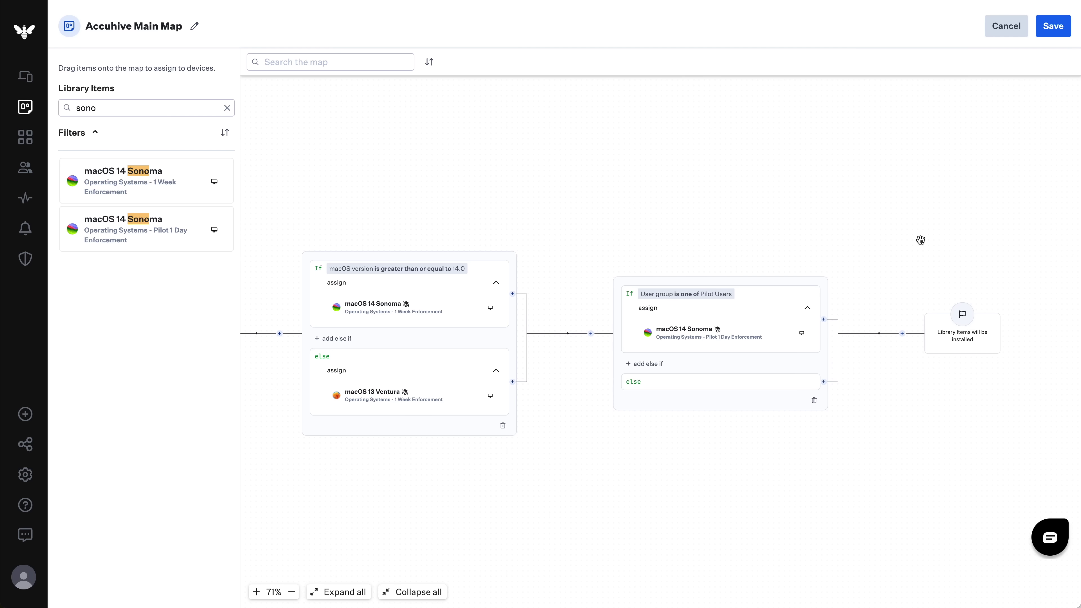
Step: Save and confirm the Accuhive Main Map changes, then scroll up through the finished map
left_click(1044, 30)
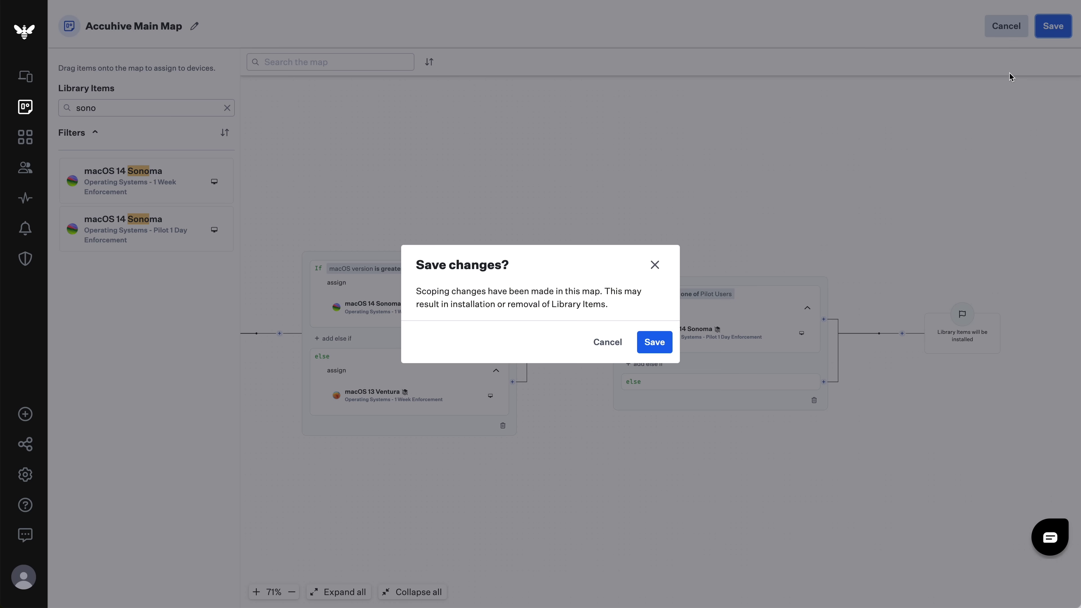
left_click(659, 342)
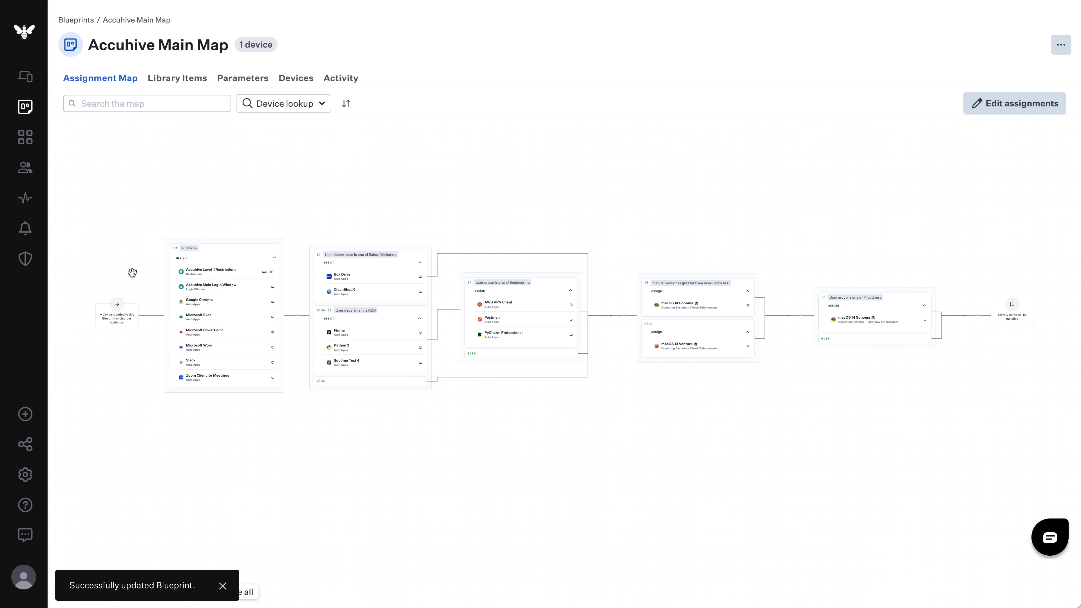
scroll(132, 272, "up", 5)
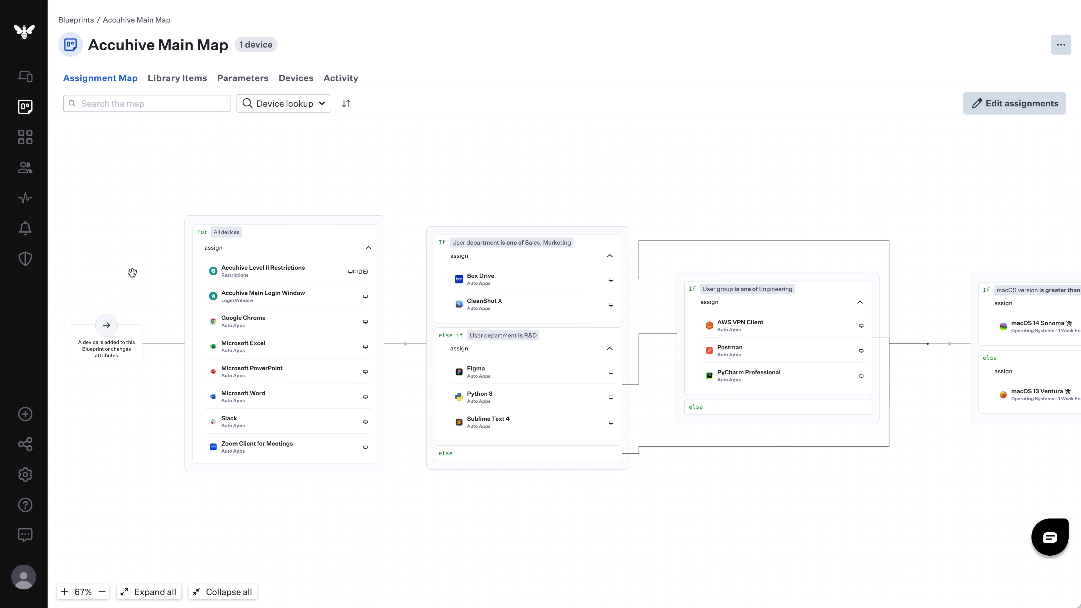
scroll(132, 272, "up", 2)
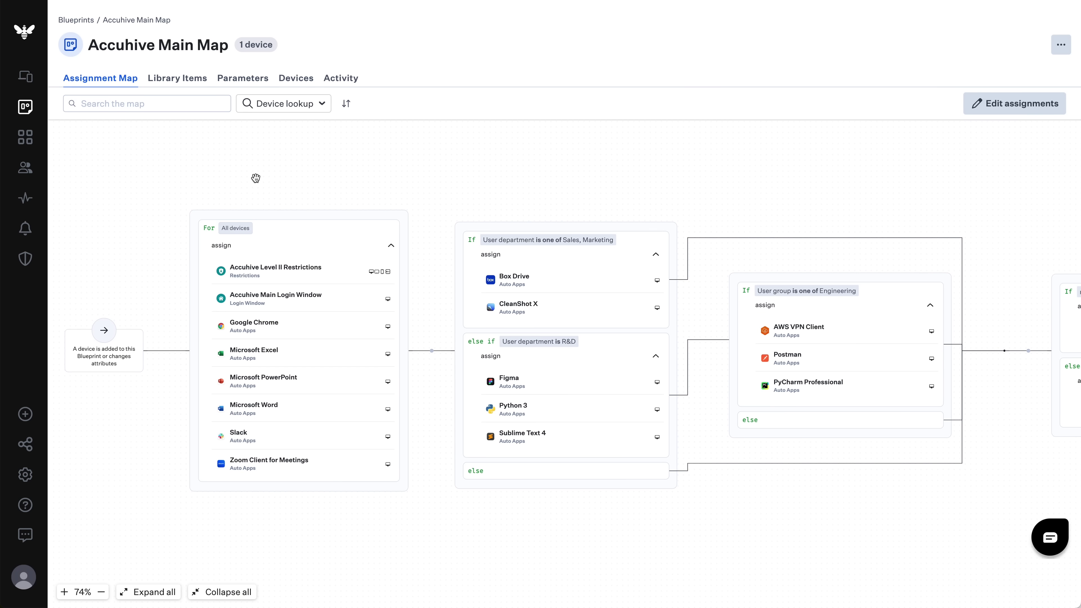
Step: Look up the user's Mac by name in Device lookup to highlight its path through the map
left_click(320, 106)
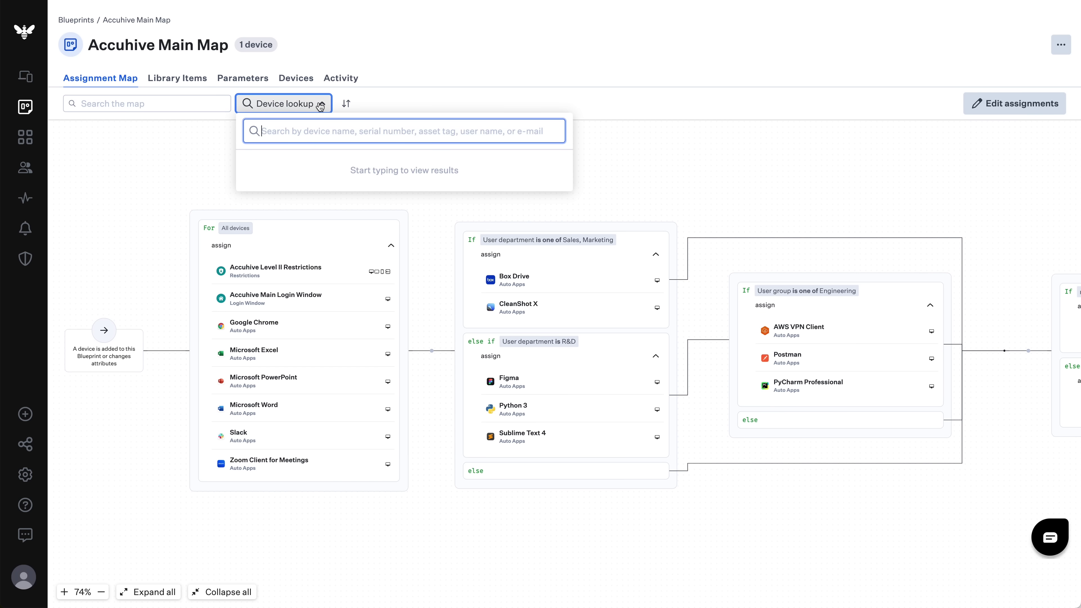
type("Laur")
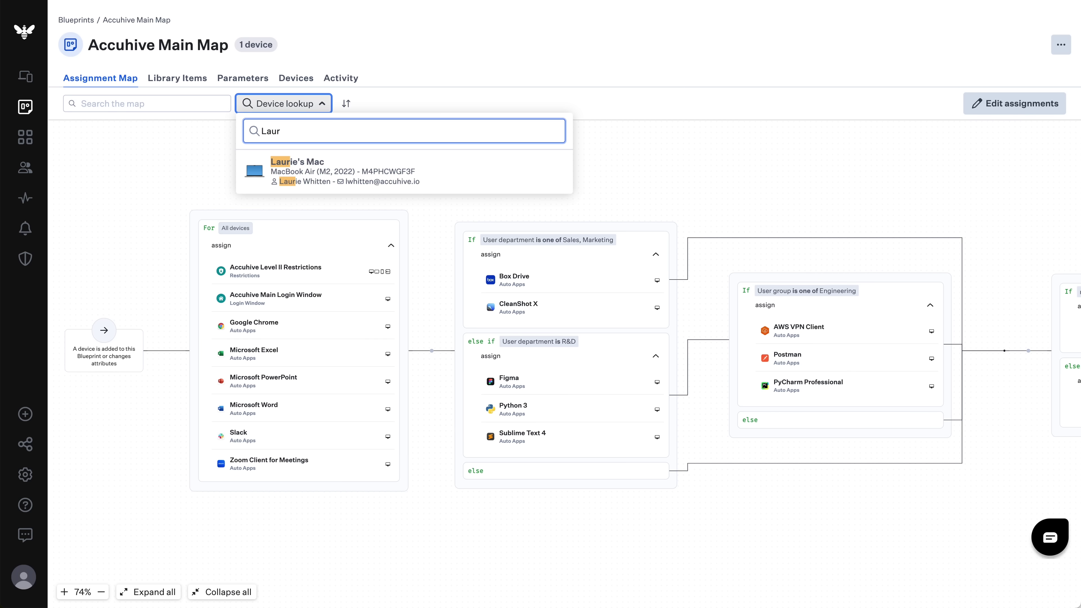
left_click(319, 175)
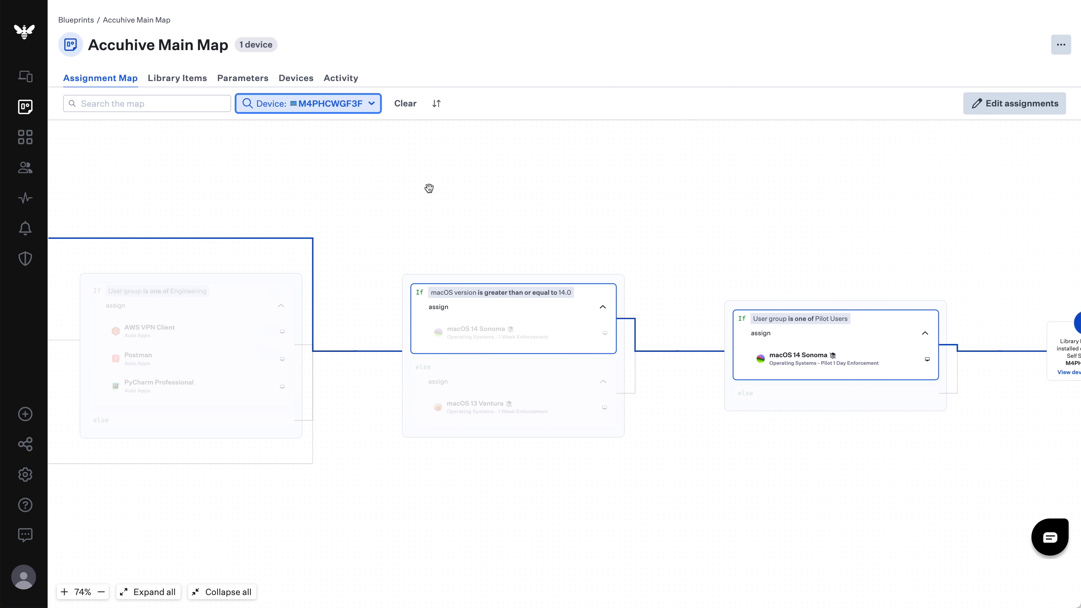
mouse_move(227, 296)
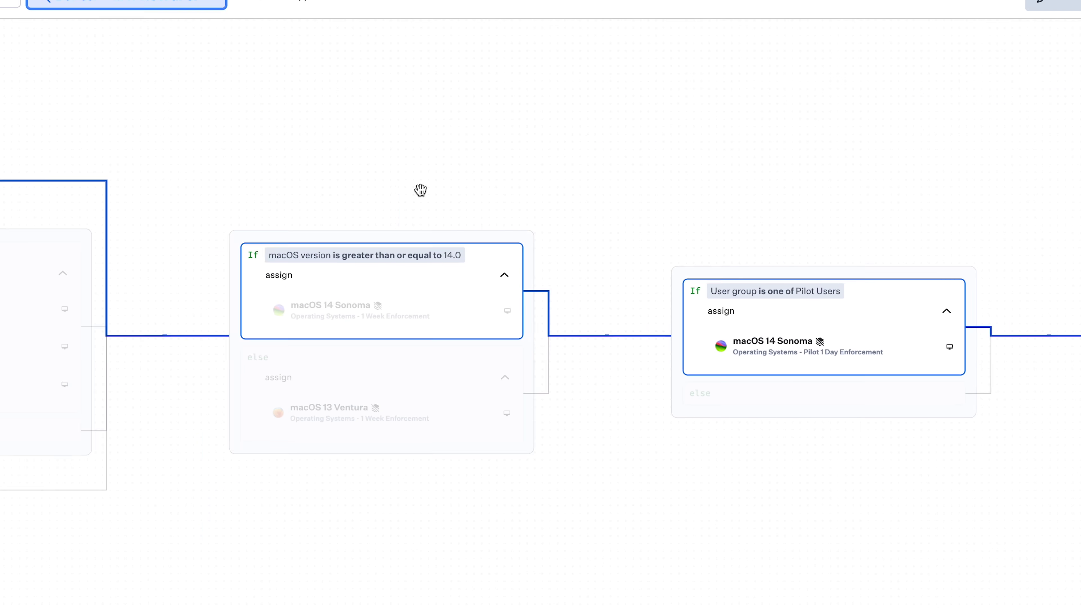
mouse_move(476, 313)
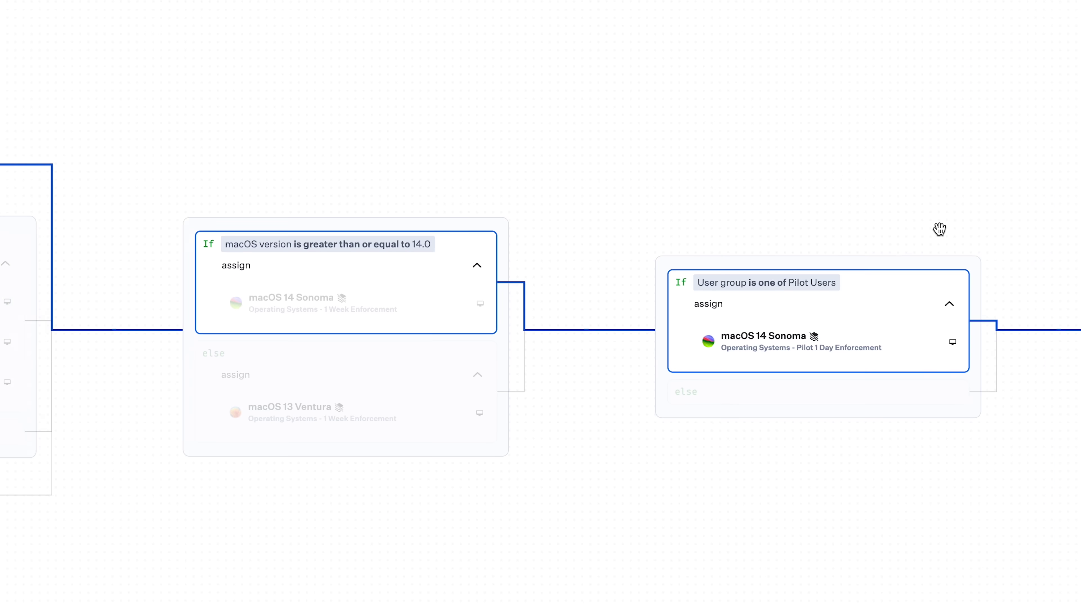
scroll(894, 281, "right", 2)
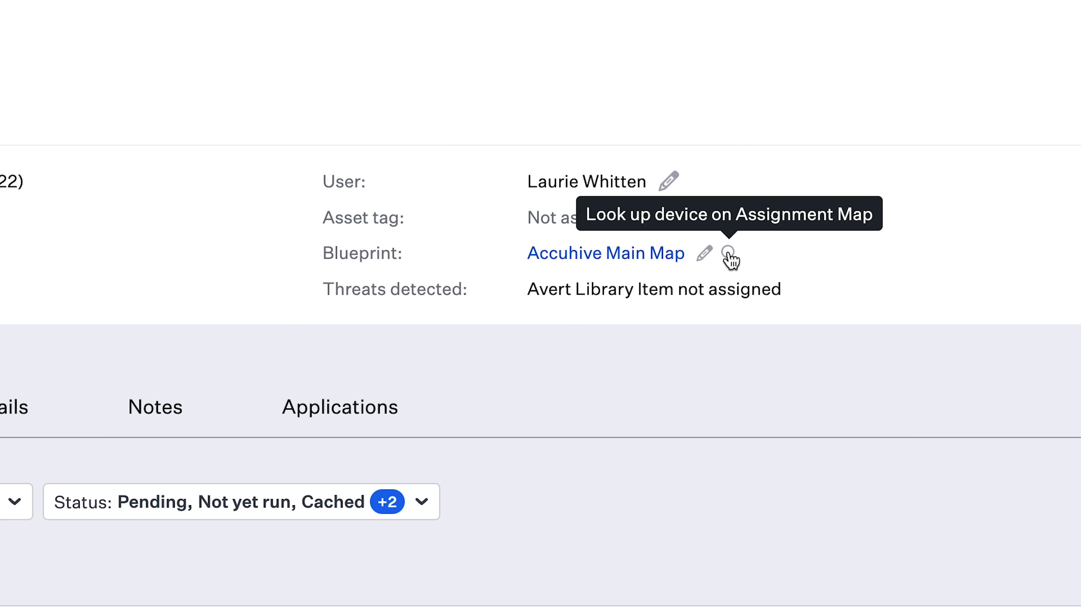
Step: Jump from the MacBook Air's record back to the Accuhive Main Map, filtered to its path
left_click(728, 253)
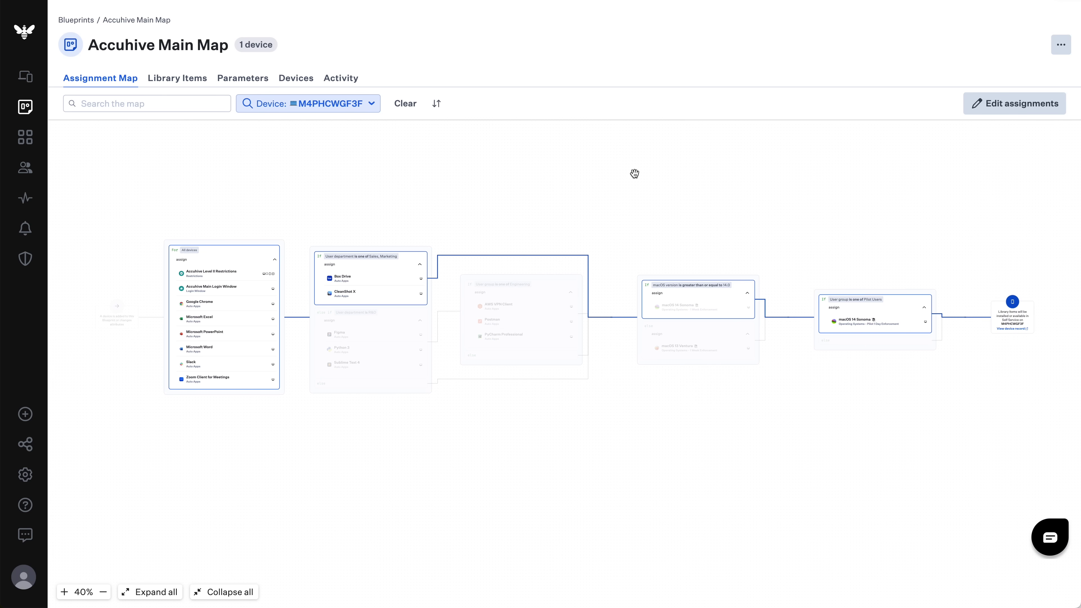